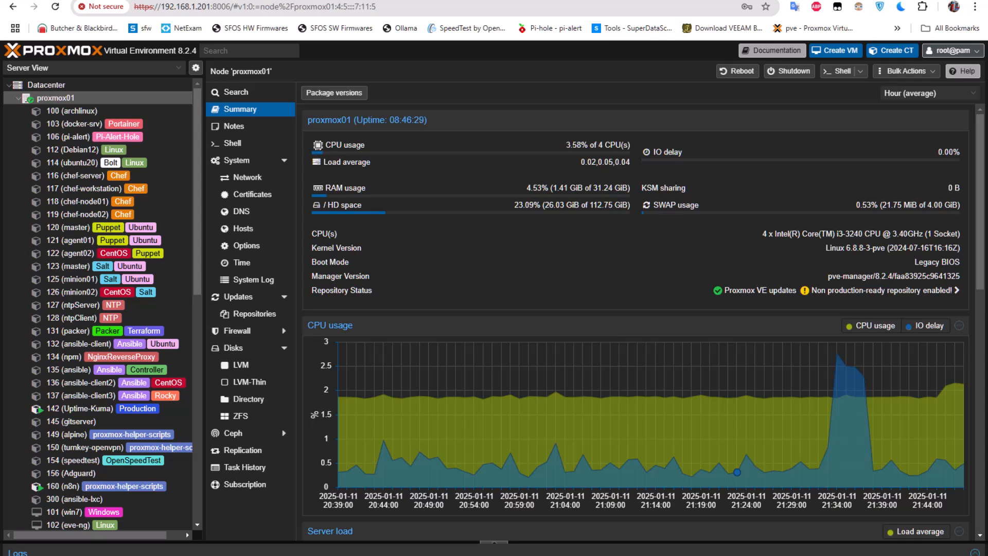
From the 'download pfsense' Google results, open the pfSense Community Edition download page.
click(277, 1)
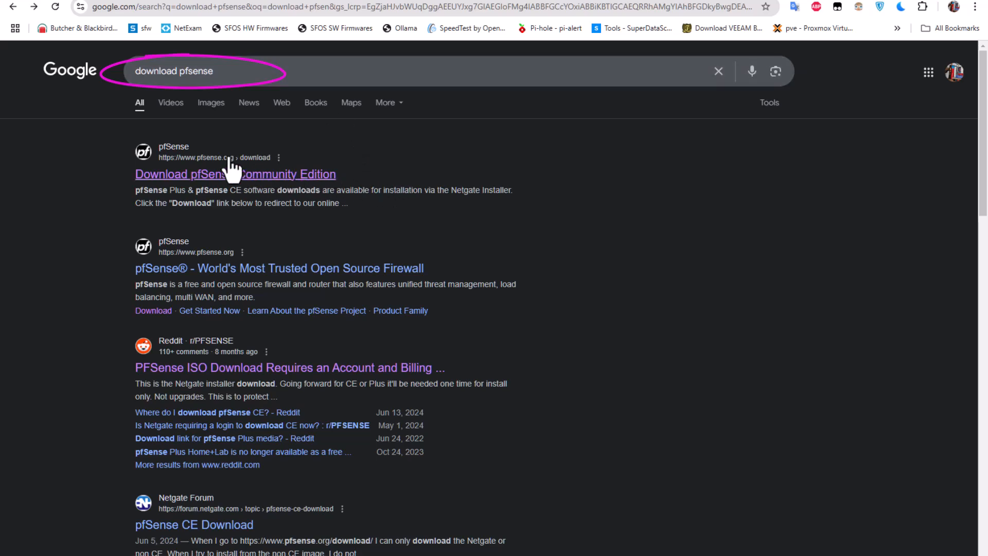
click(285, 176)
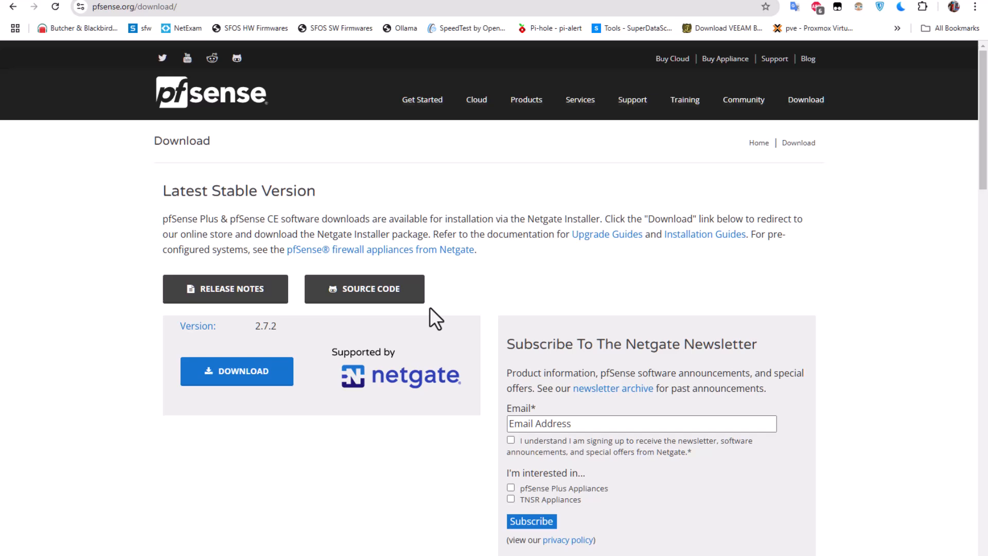
Confirm 2.7.2 is the latest stable pfSense release, then go to the mirror index tab.
scroll(431, 306, down, 3)
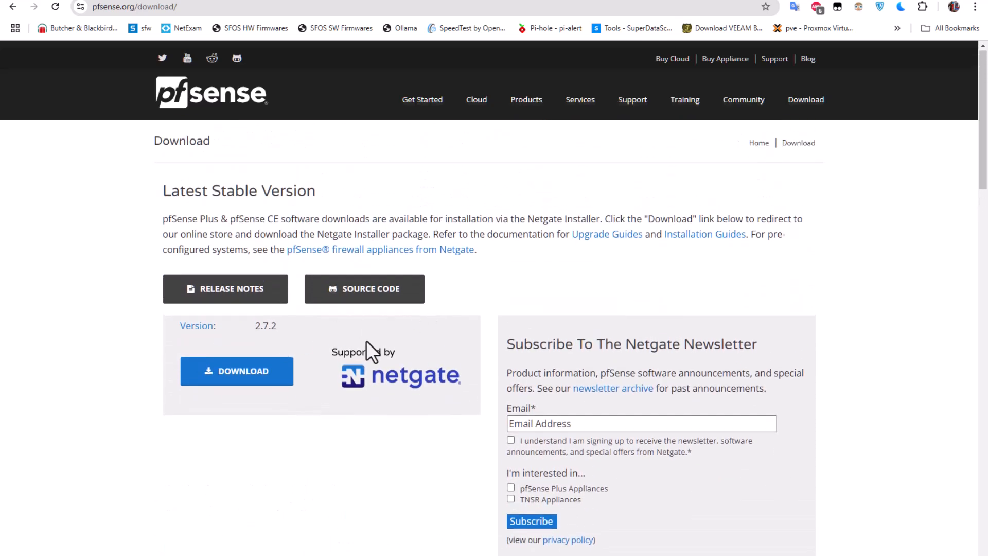
scroll(370, 371, down, 5)
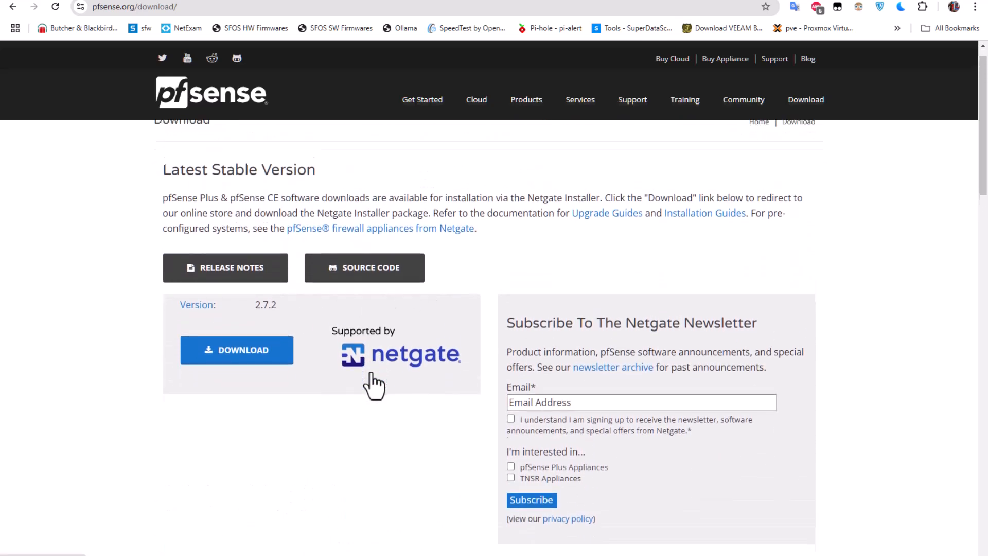
scroll(371, 371, down, 2)
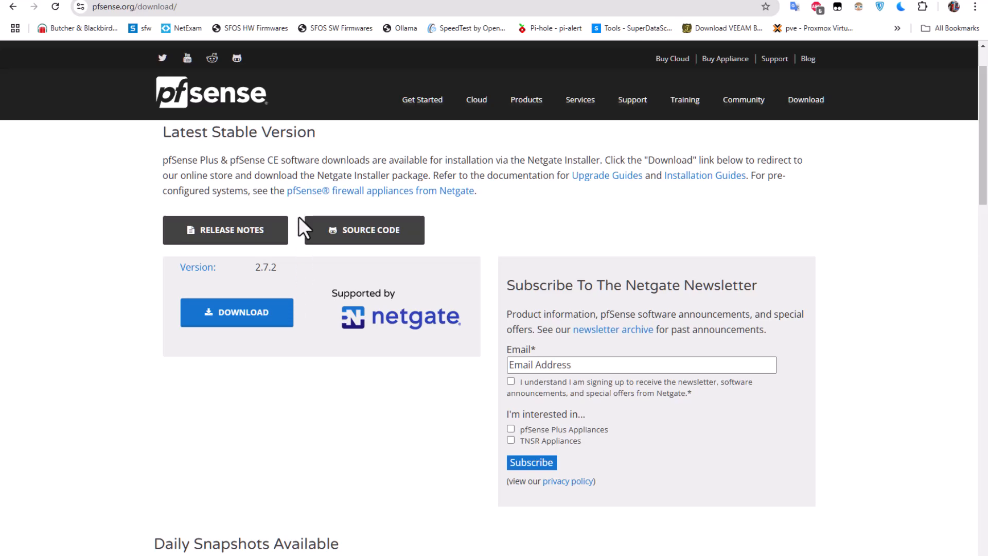
click(305, 1)
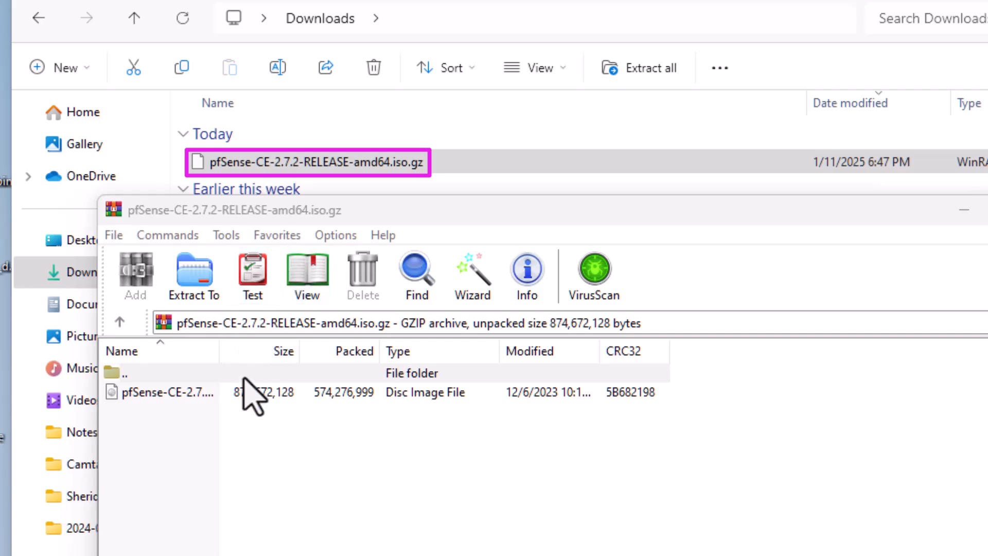
Extract pfSense-CE-2.7.2-RELEASE-amd64.iso from the archive, close WinRAR and return to Chrome.
drag(219, 356, 436, 370)
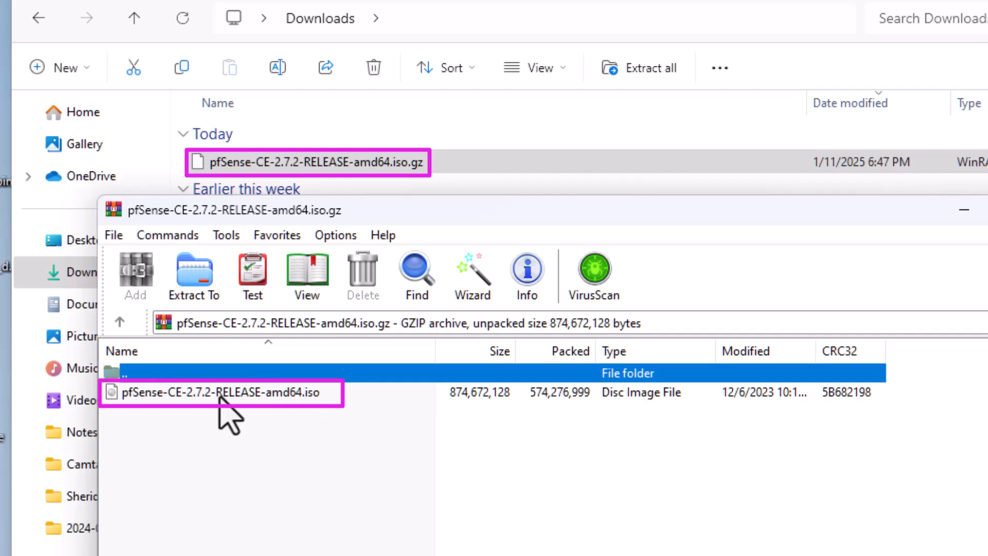
click(155, 393)
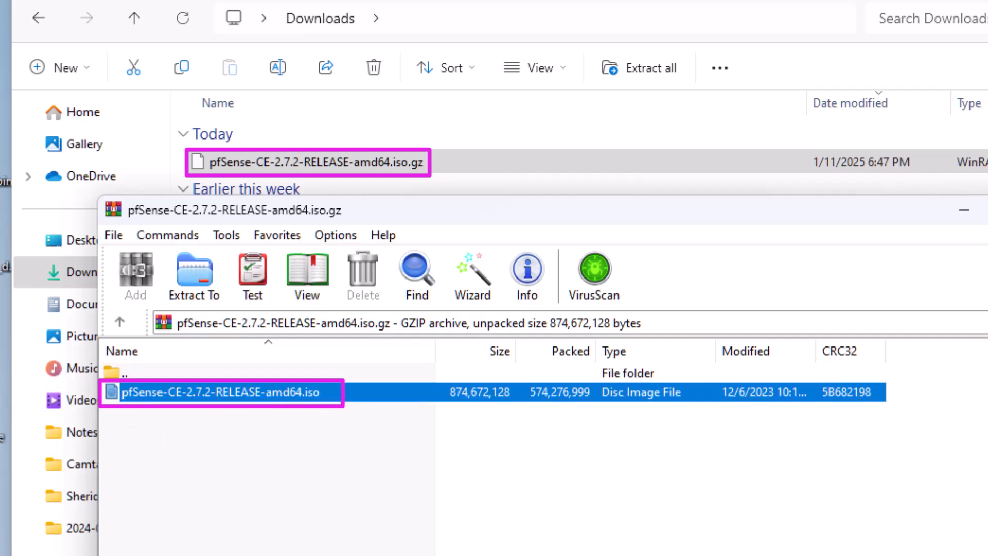
drag(154, 393, 531, 448)
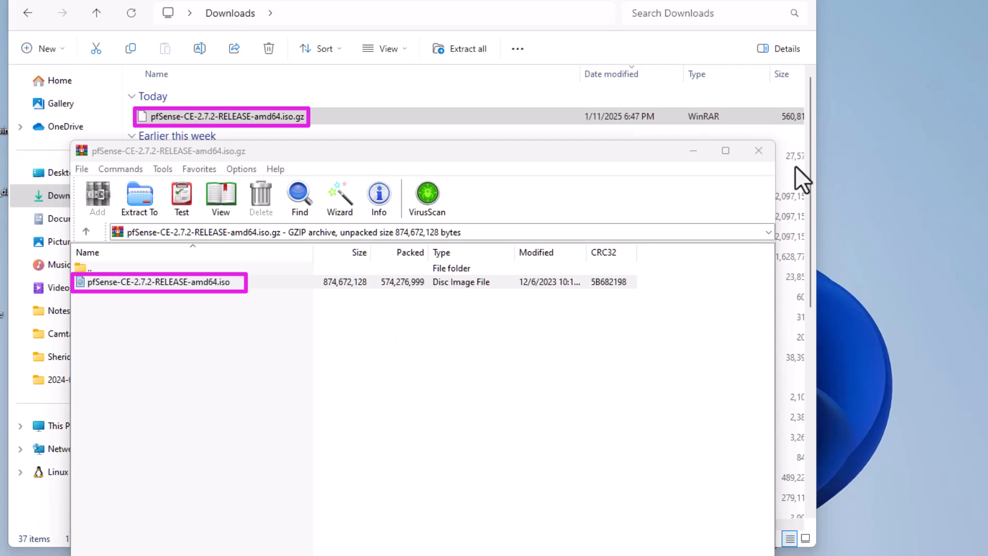
click(759, 150)
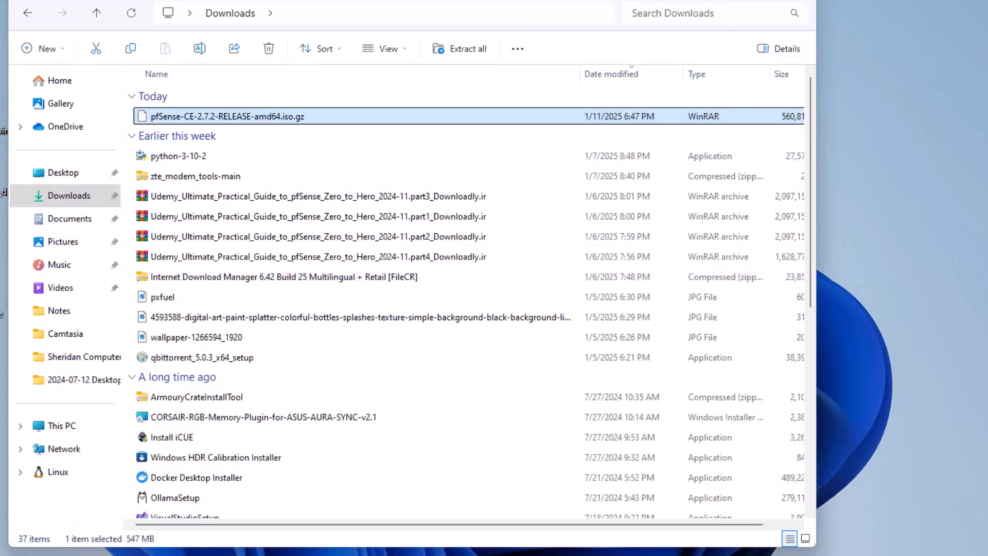
click(569, 555)
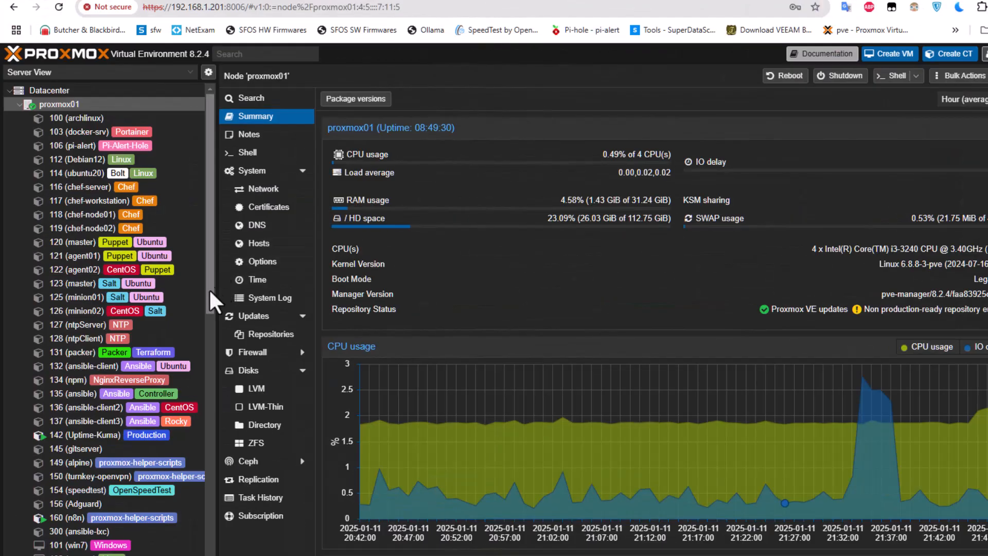
Show the ISO Images of proxmox01's 'Storage' datastore, currently listing pfSense-CE-2.6.0-RELEASE-amd64.iso.
drag(208, 317, 195, 525)
scroll(196, 525, down, 5)
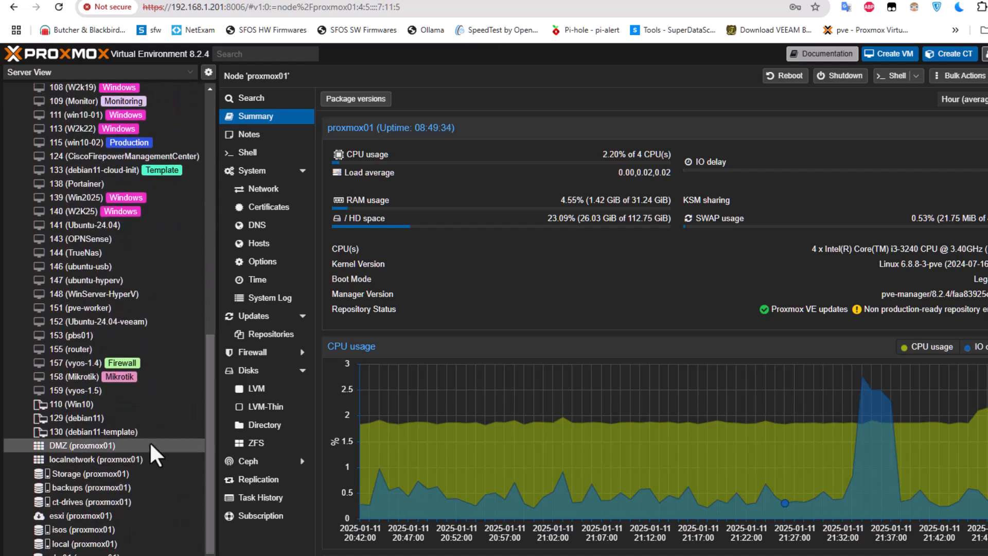
click(78, 477)
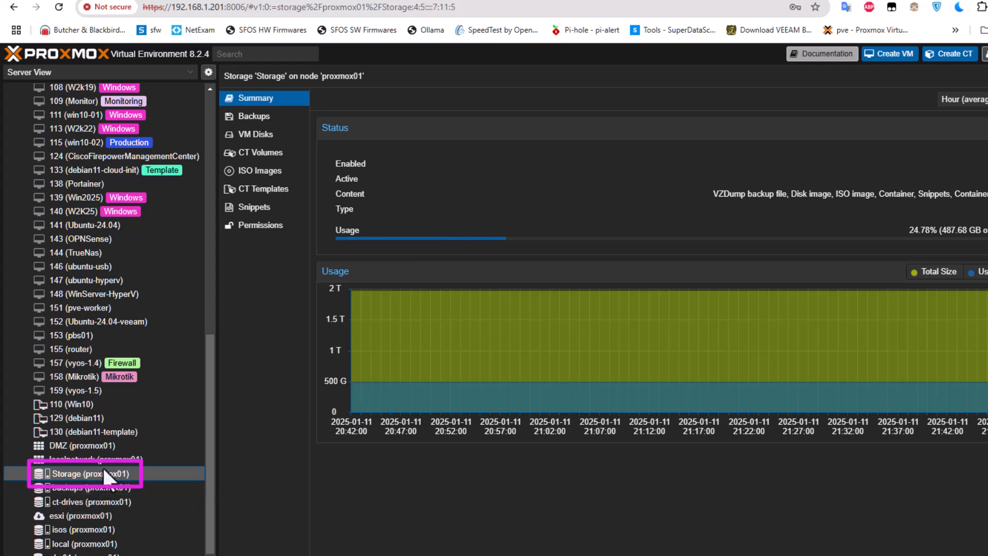
click(271, 175)
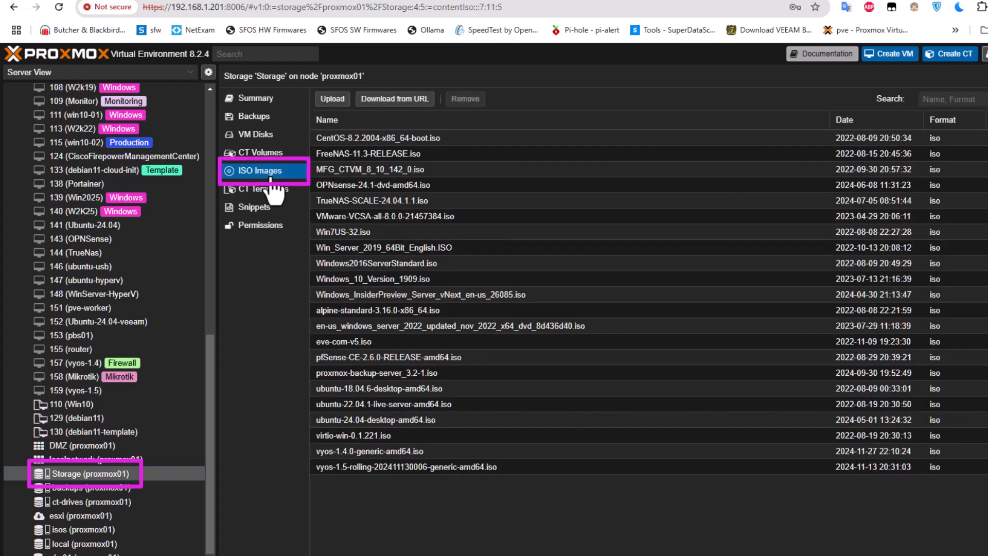
Upload the 834.15 MiB pfSense-CE-2.7.2-RELEASE-amd64.iso to the 'Storage' datastore.
click(336, 101)
click(624, 278)
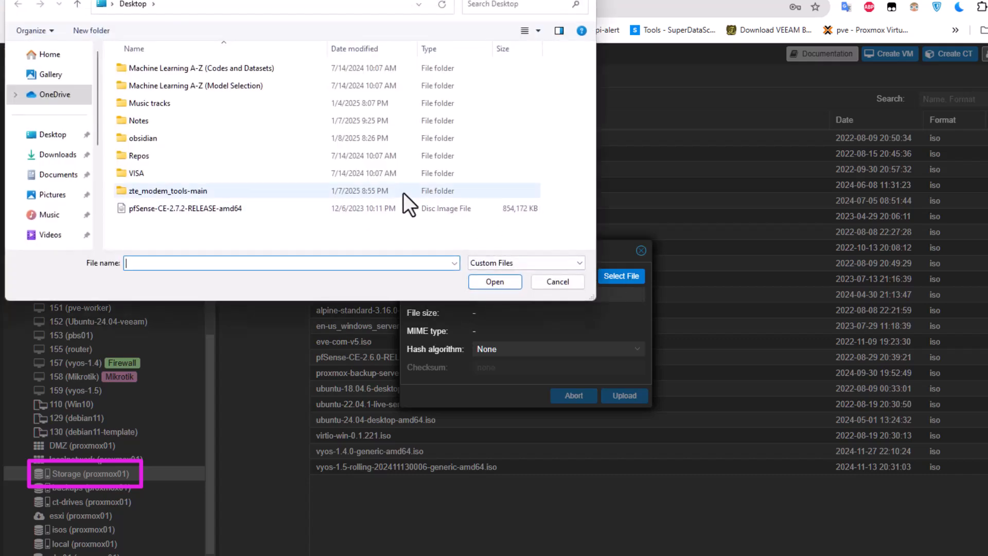
click(189, 211)
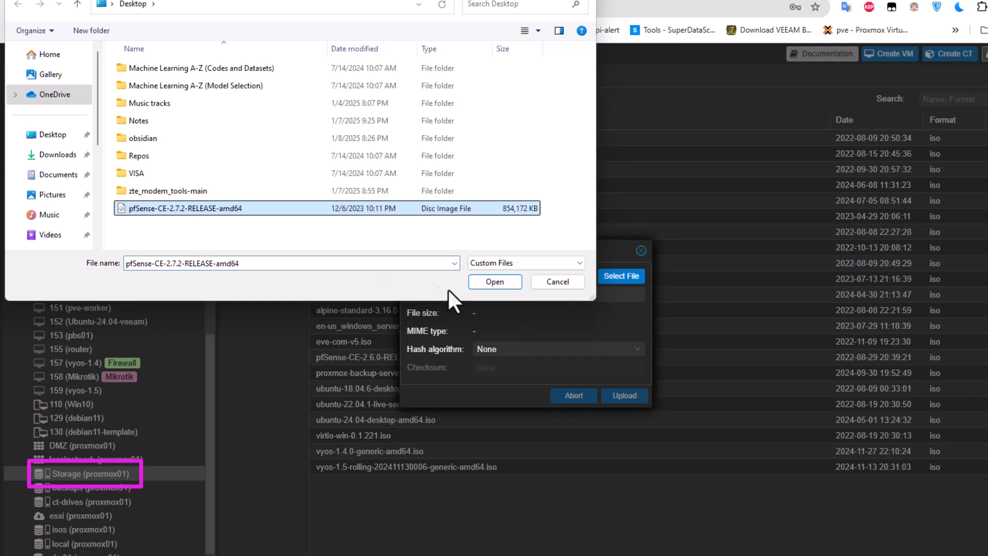
click(486, 284)
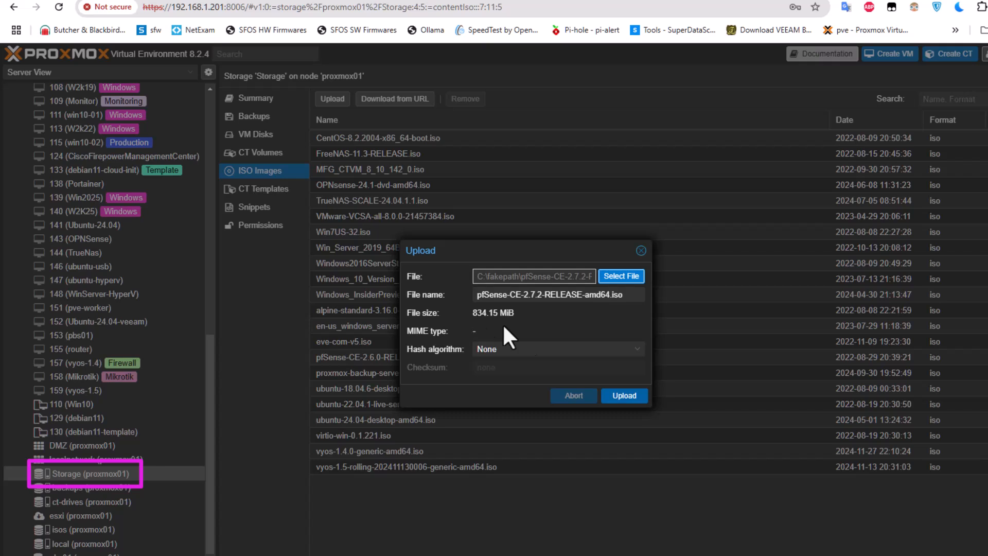
click(617, 396)
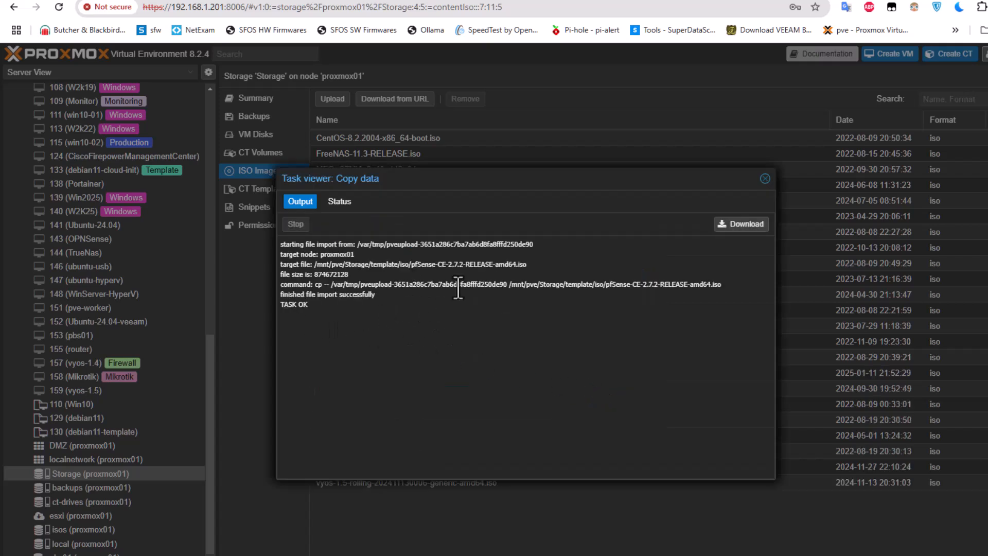
Verify pfSense-CE-2.7.2-RELEASE-amd64.iso is listed, then launch the Create VM wizard (VM ID 161).
click(765, 178)
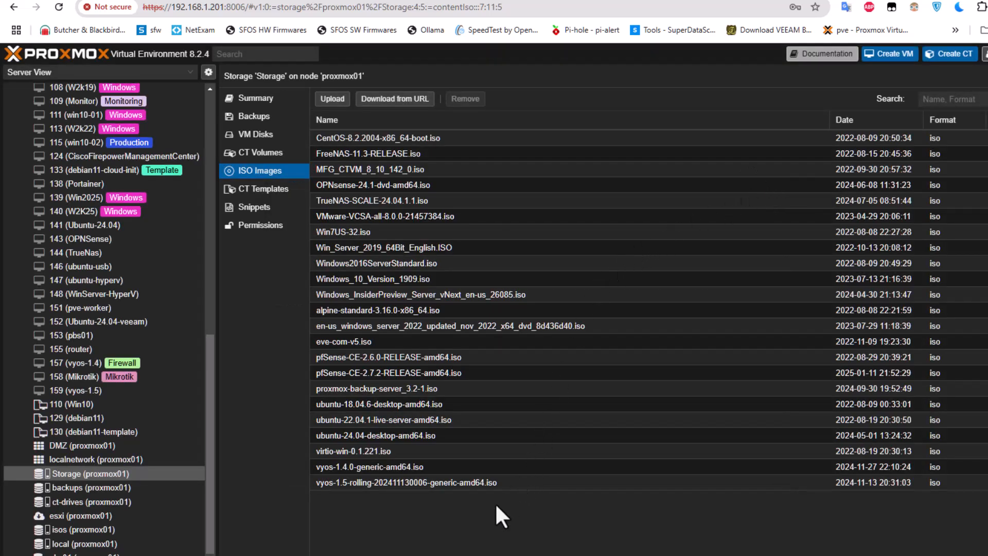
click(394, 372)
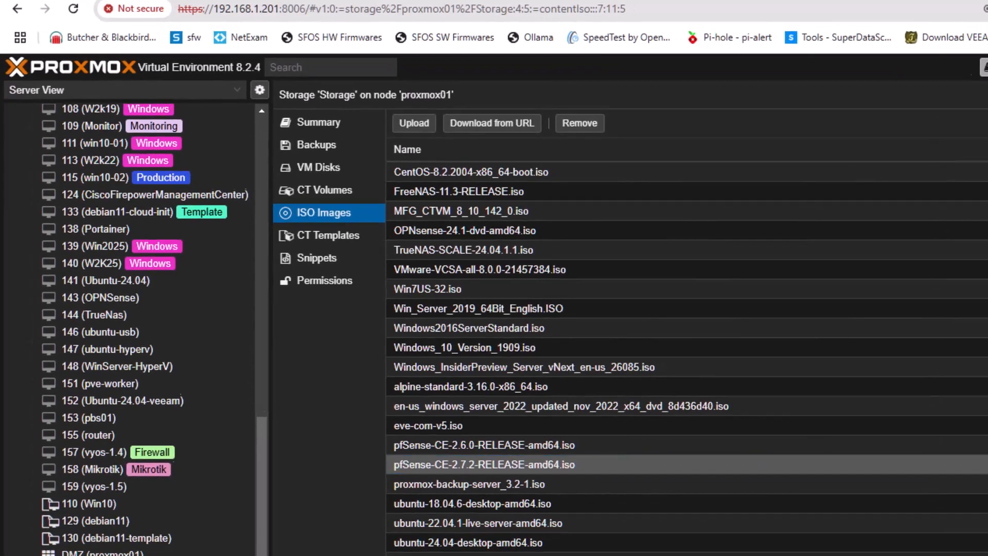
click(828, 50)
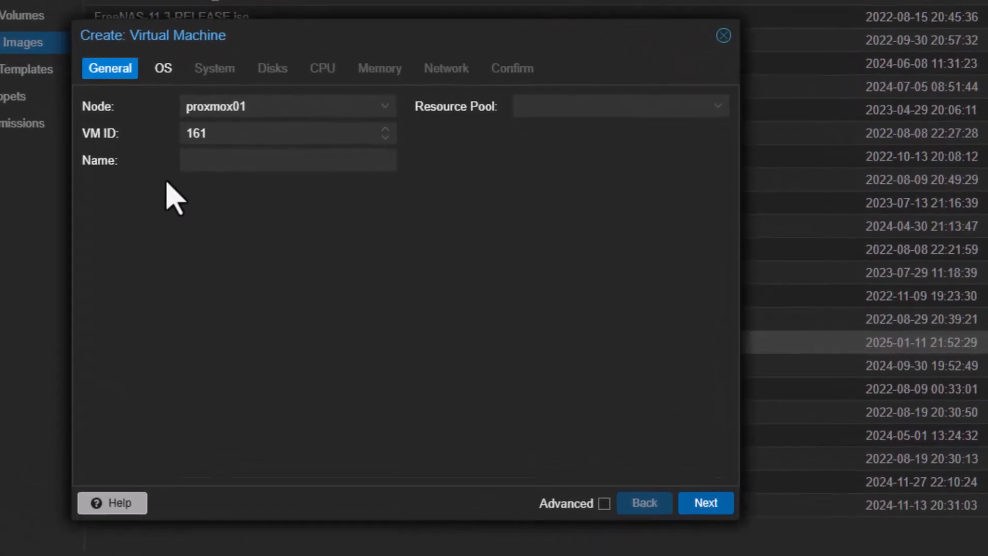
Name the new virtual machine 'pfsense'.
click(266, 162)
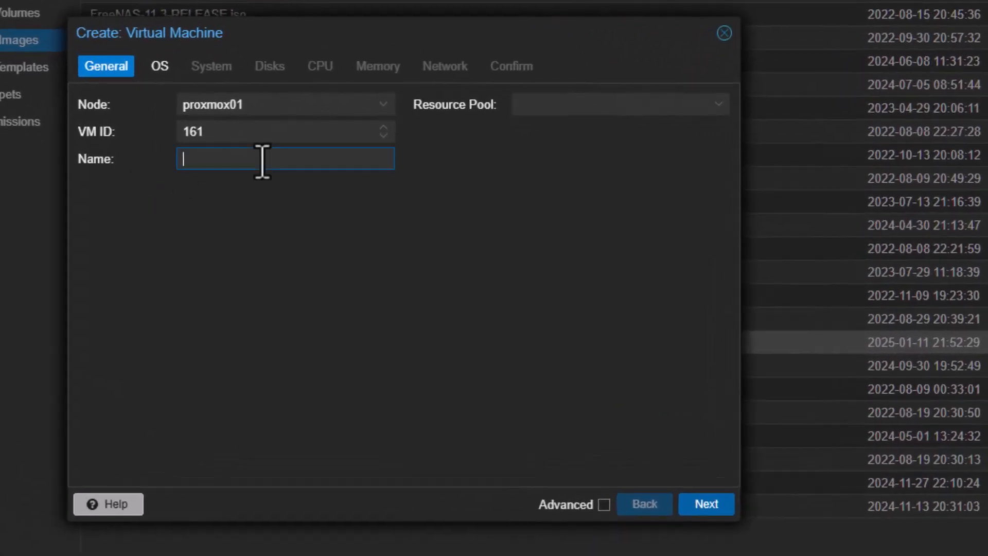
text(pfsense)
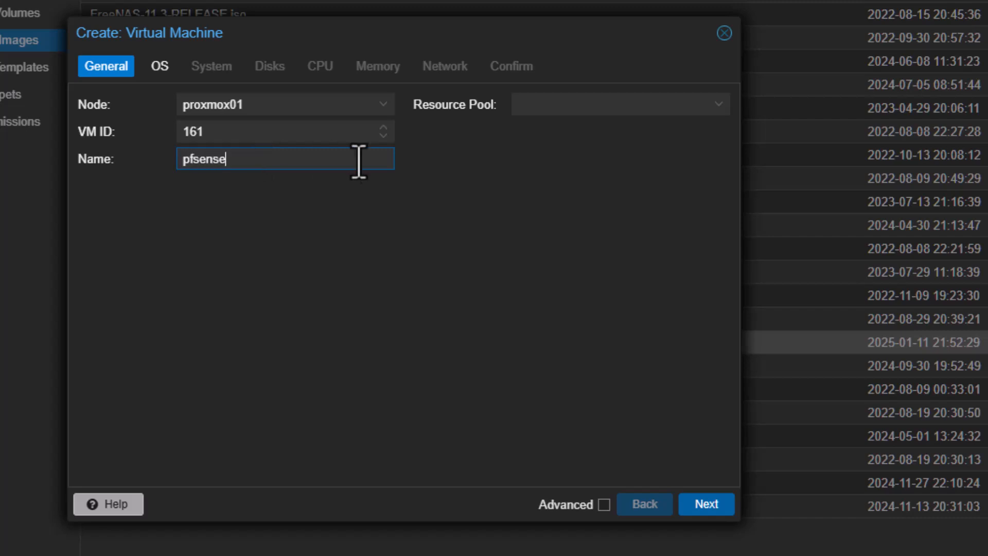
click(696, 509)
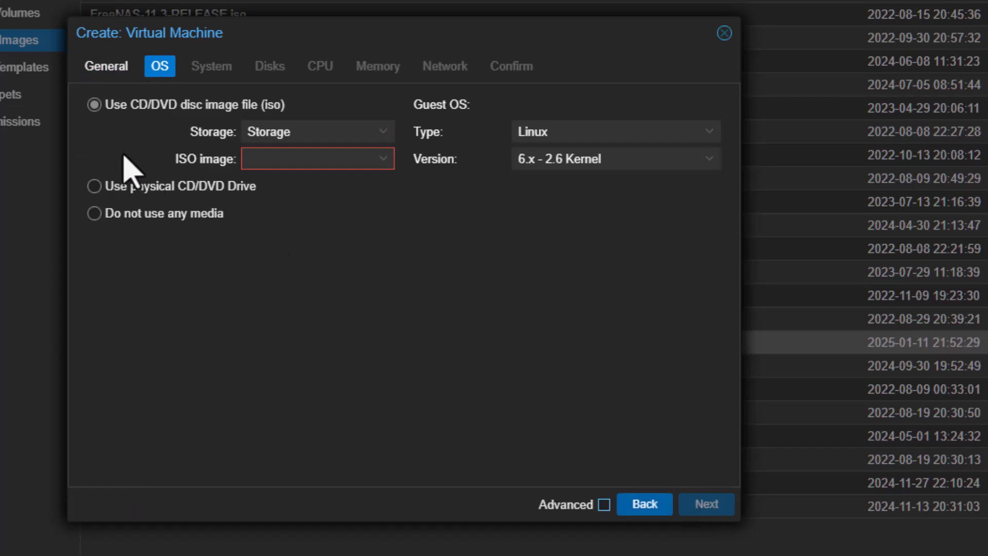
Use pfSense-CE-2.7.2-RELEASE-amd64.iso as install media with guest OS type Other.
click(387, 175)
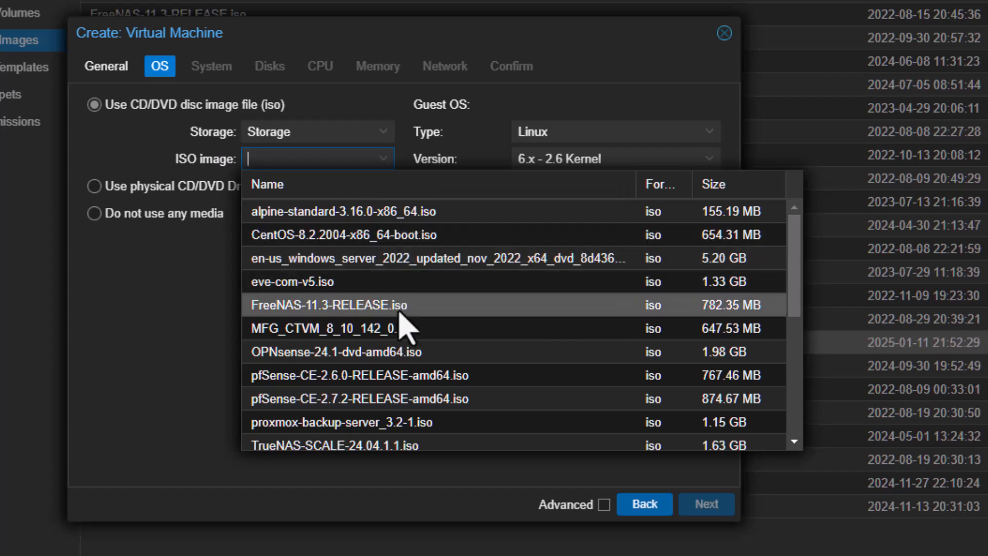
click(343, 402)
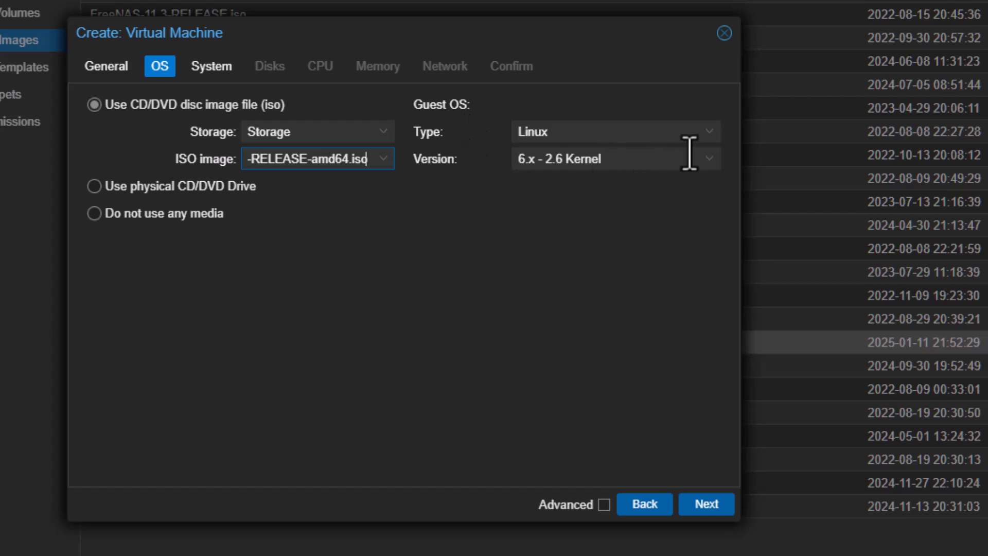
click(711, 134)
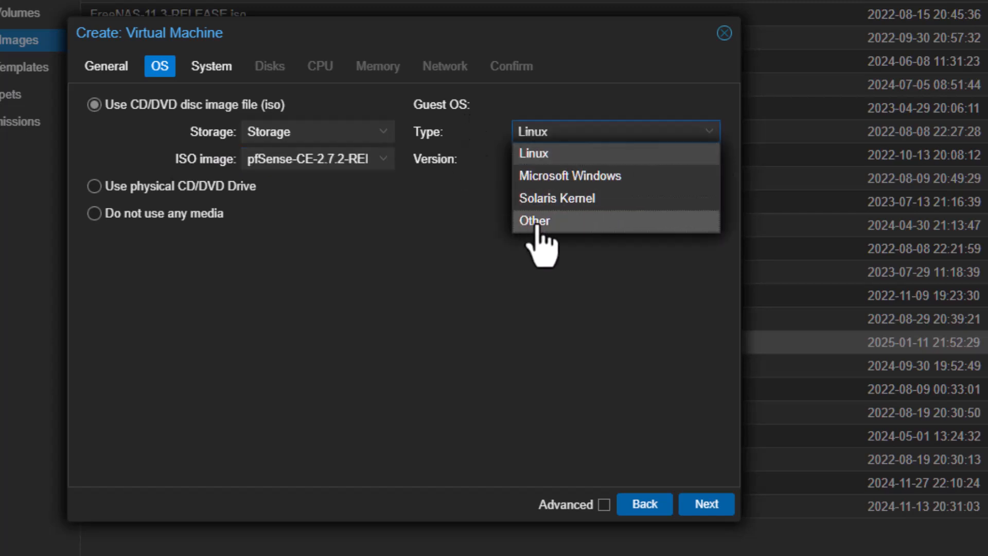
click(597, 217)
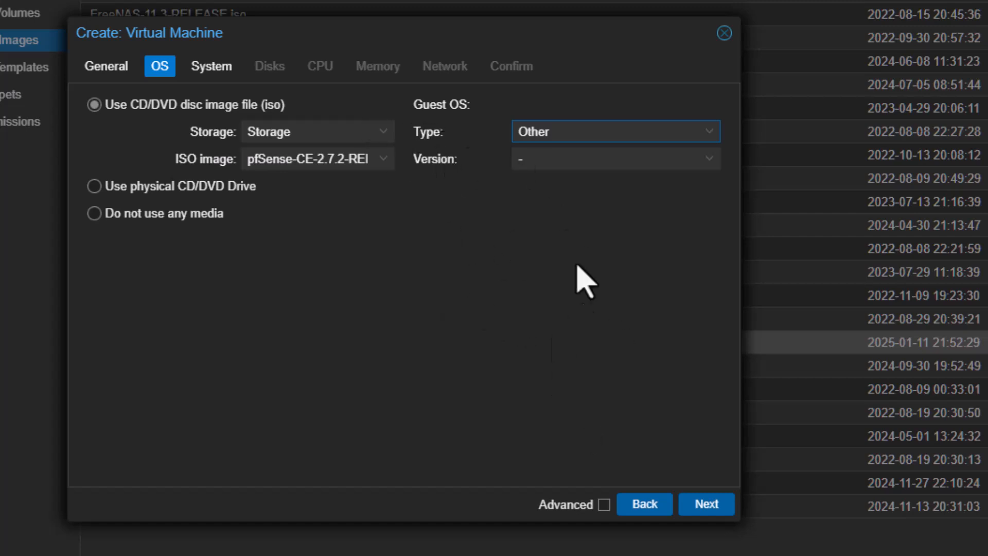
click(697, 505)
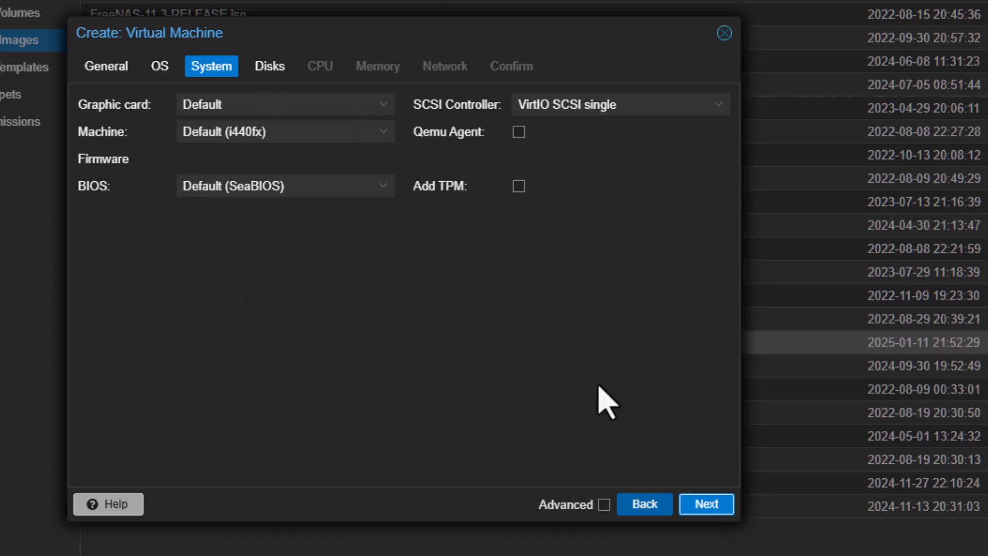
Keep the default System settings and shrink the ide0 disk from 32 to 10 GiB.
click(701, 508)
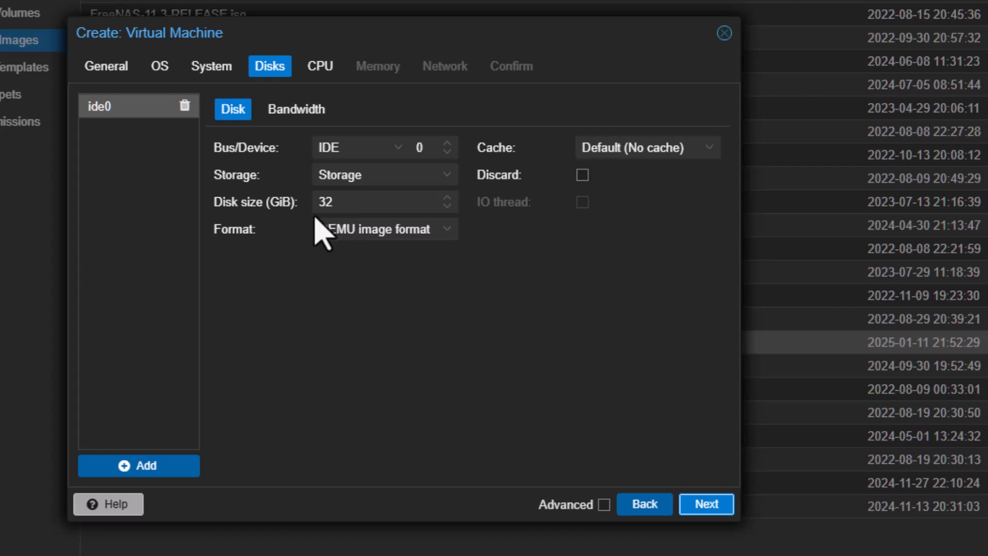
drag(410, 203, 277, 203)
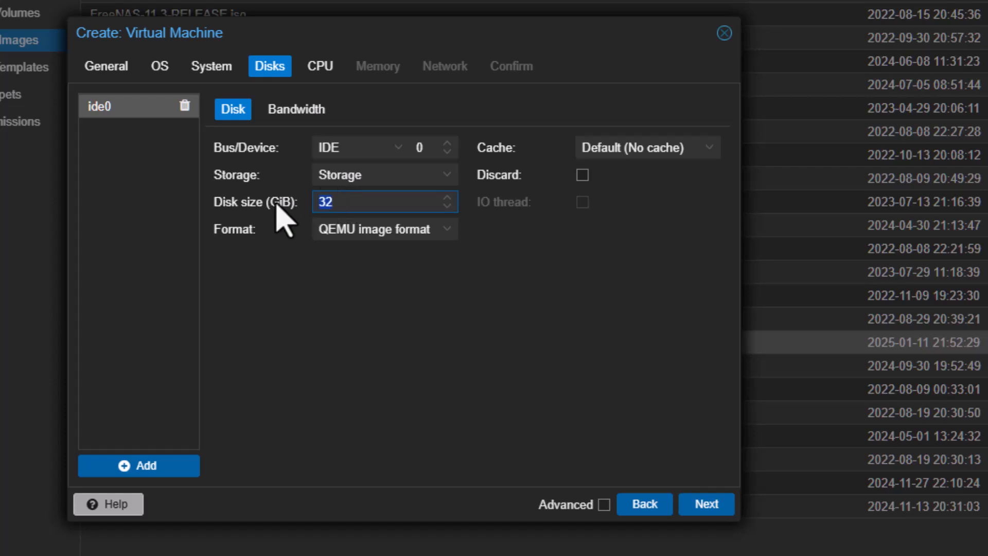
text(10)
click(697, 505)
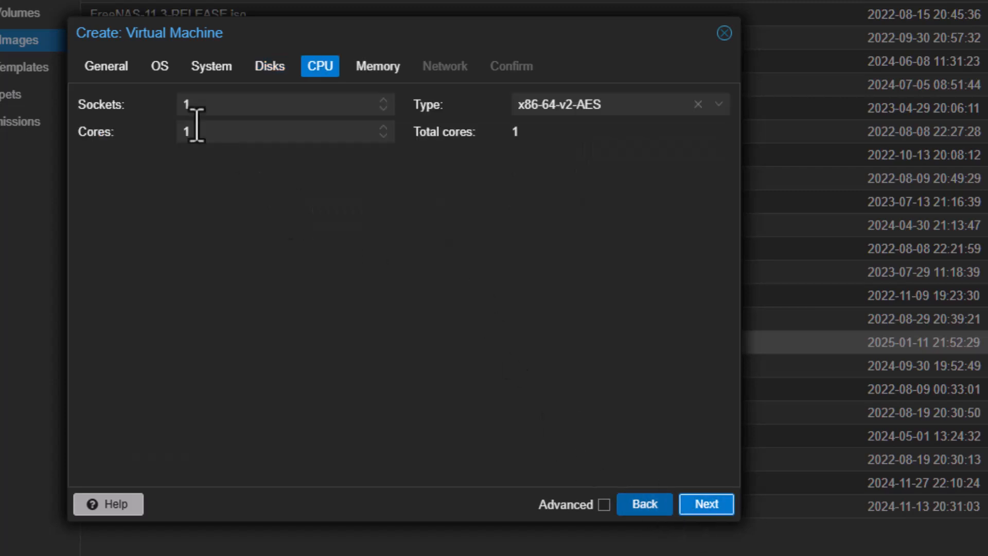
Give the VM 2 cores on 1 socket with CPU type host.
click(383, 129)
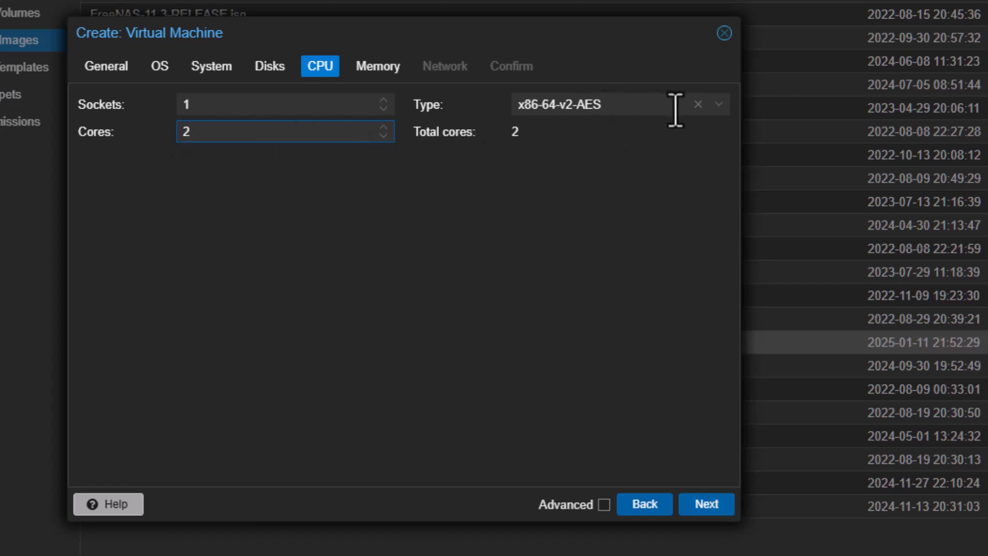
click(718, 105)
scroll(836, 281, down, 10)
scroll(836, 280, down, 10)
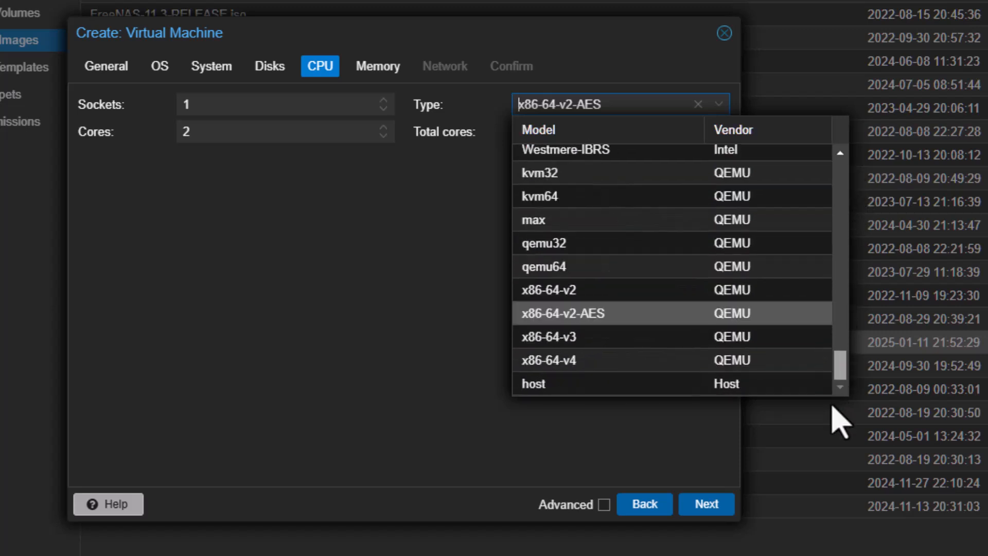
click(562, 387)
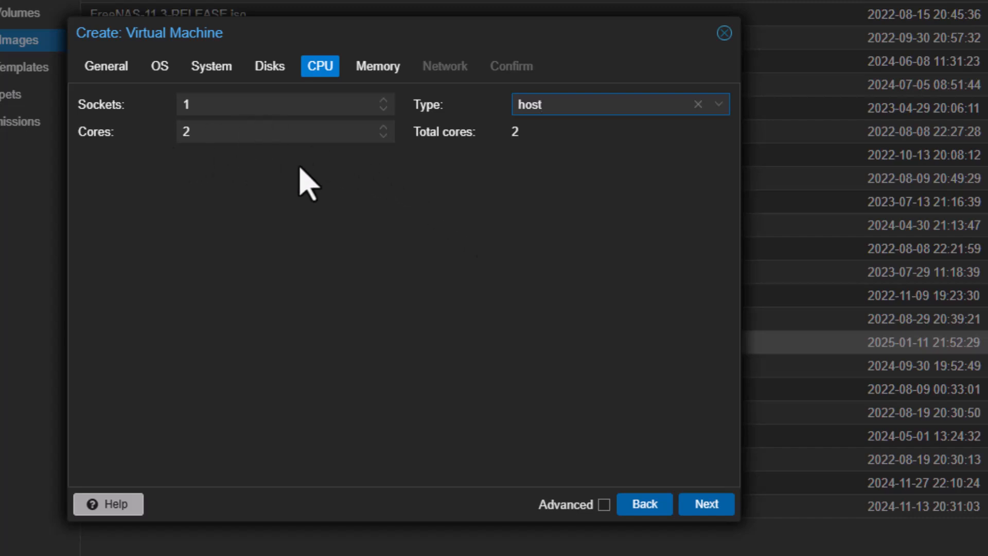
click(708, 505)
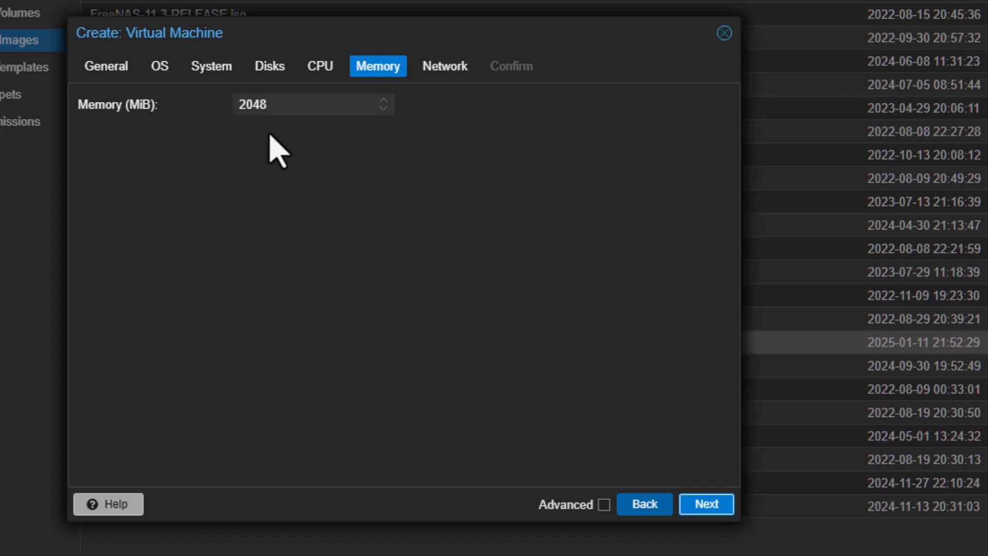
Keep 2048 MiB memory, attach net0 to bridge vmbr0, and review the Confirm summary.
click(709, 509)
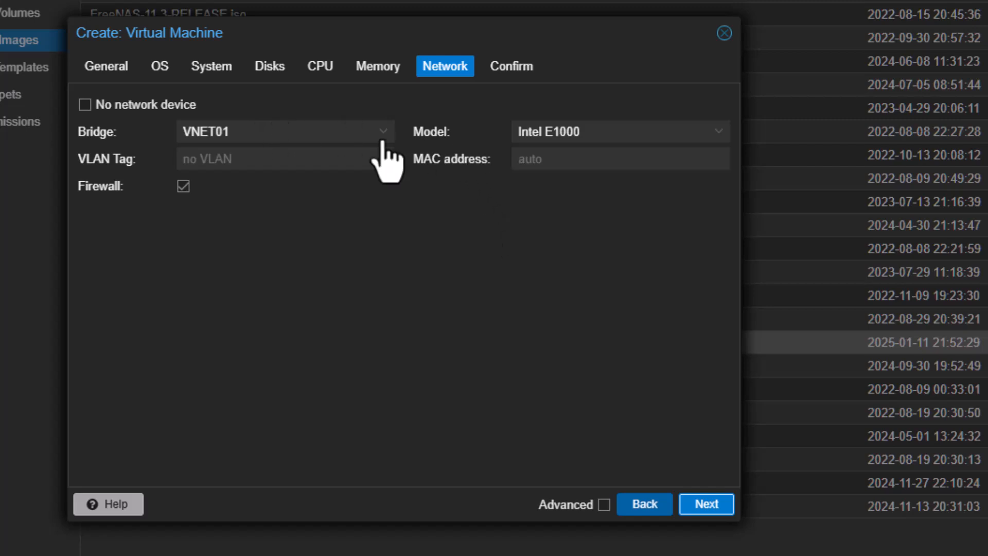
click(383, 132)
click(348, 211)
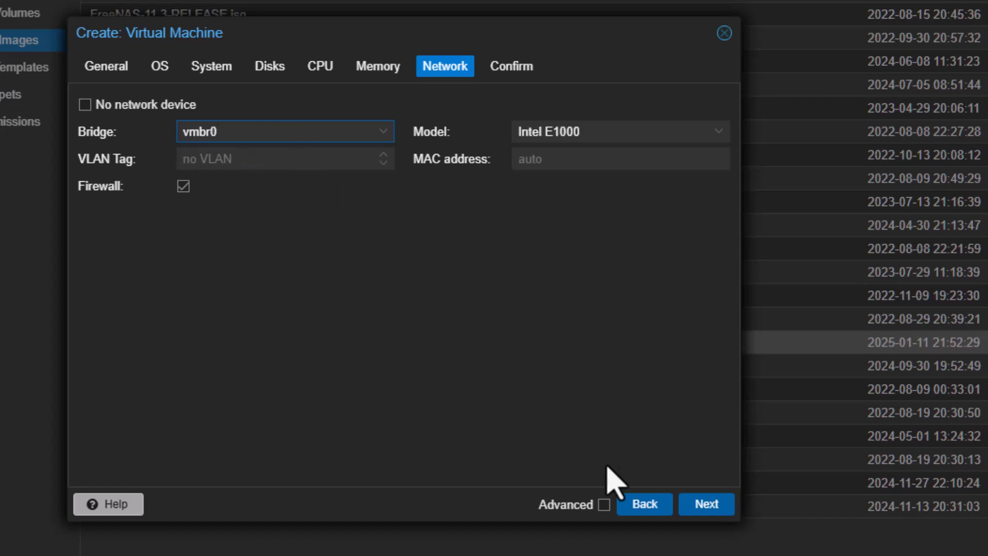
click(705, 504)
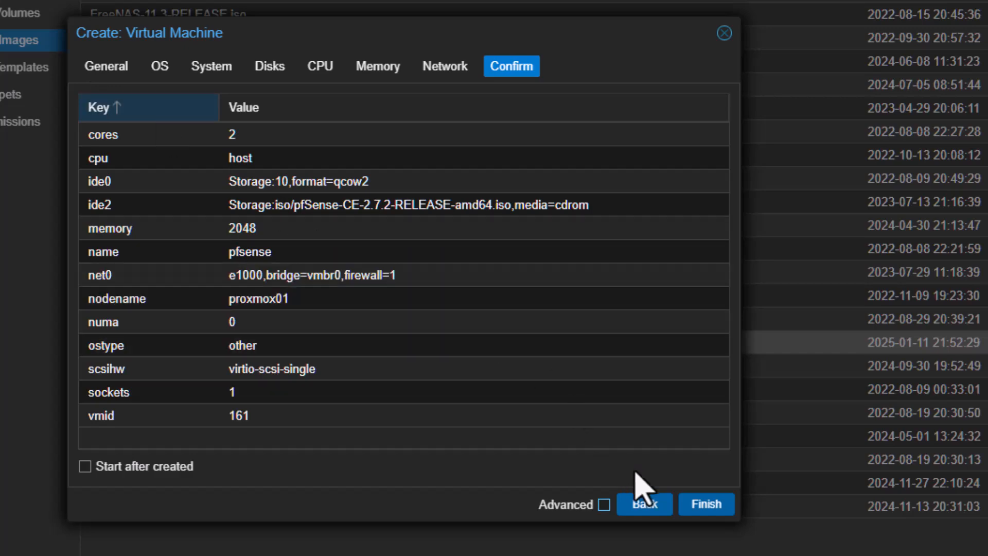
Finish creating VM 161 (pfsense) and view its hardware: 2 GiB, 2 cores, 10G disk, e1000 on vmbr0.
click(703, 505)
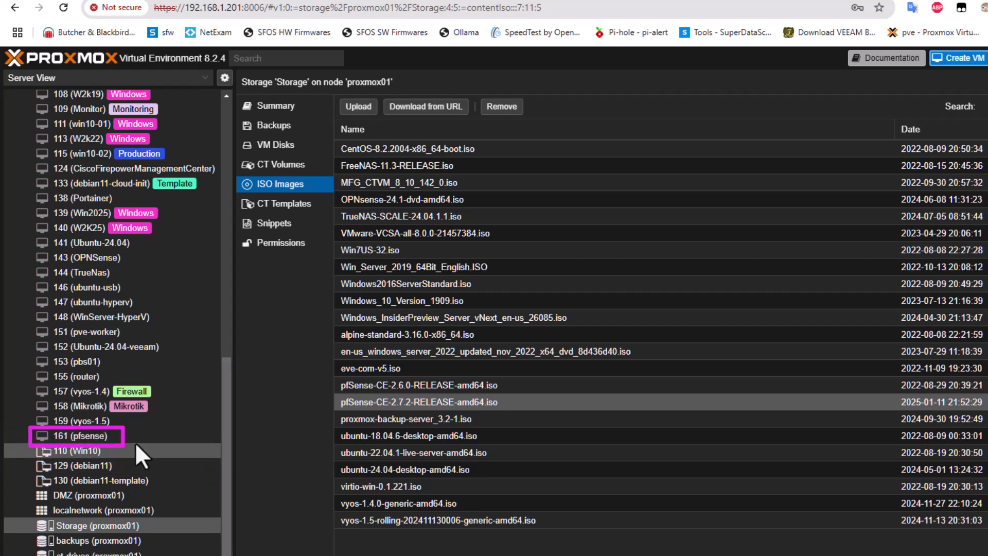
click(138, 435)
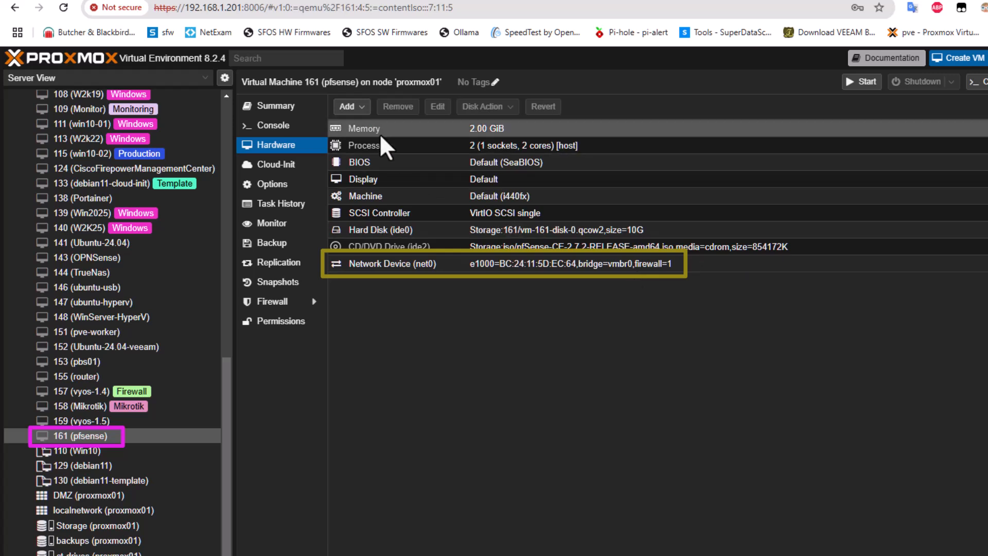
click(363, 107)
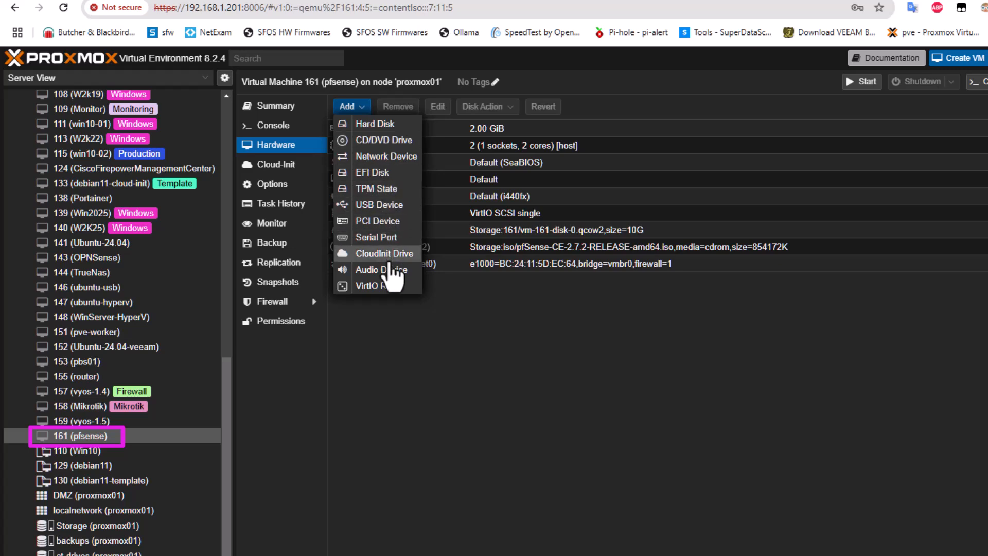
click(394, 157)
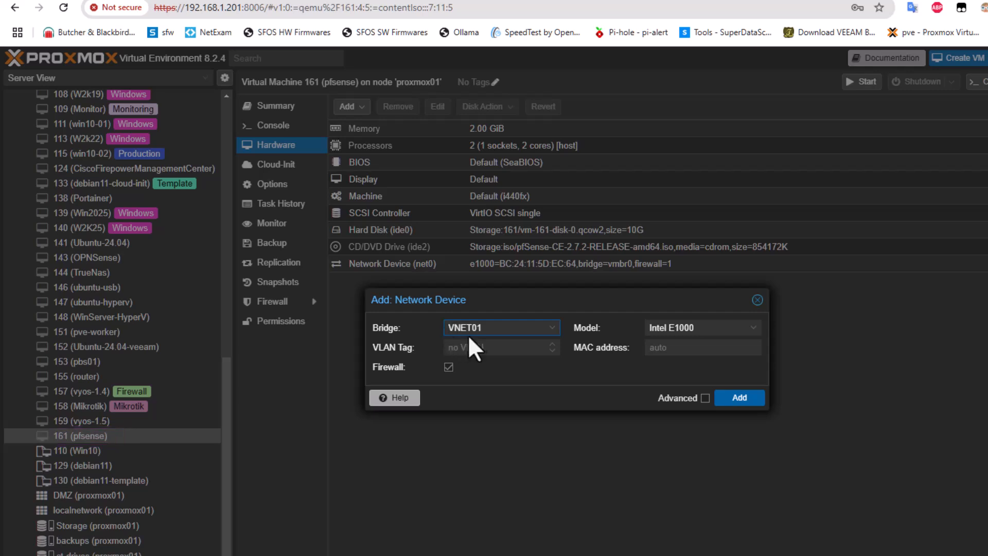
click(553, 330)
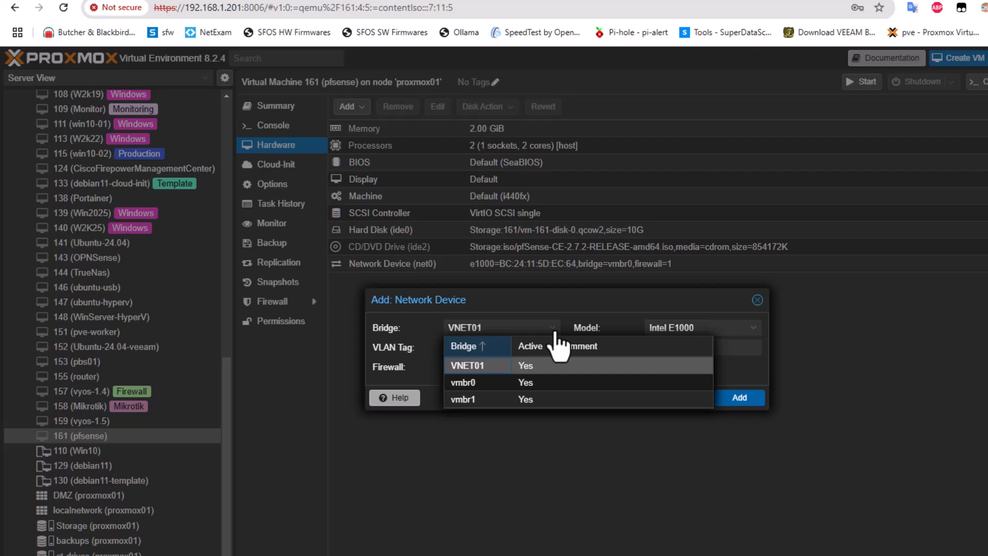
click(554, 332)
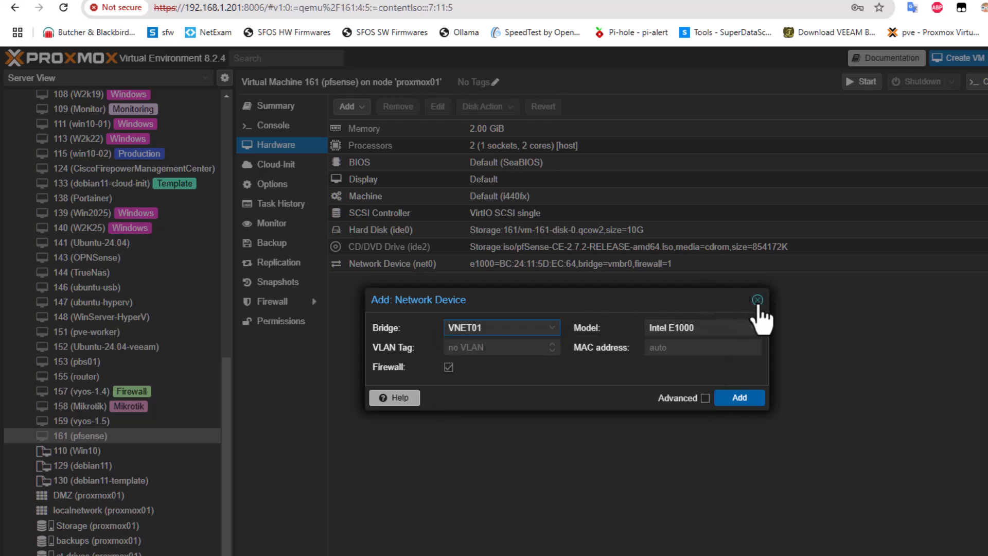
click(757, 301)
drag(224, 446, 225, 168)
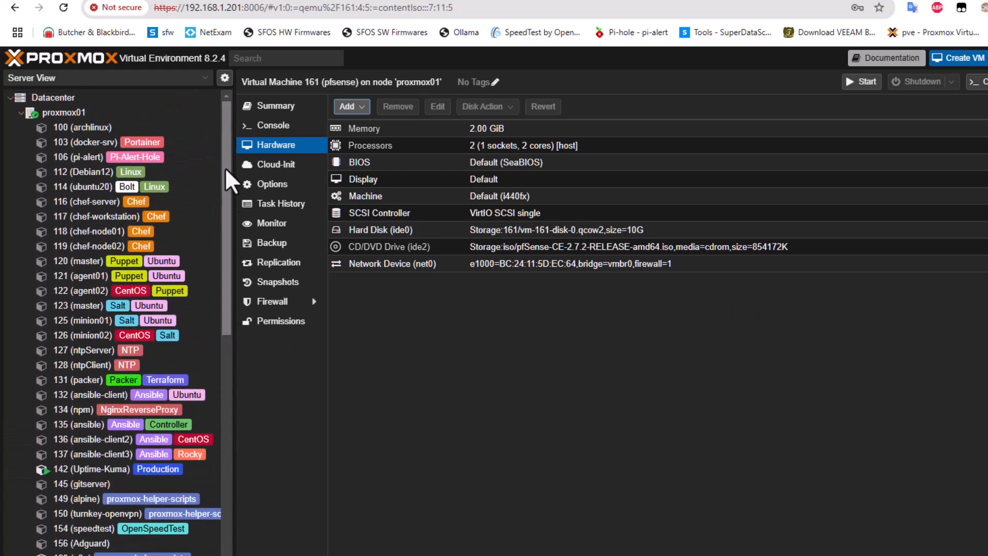
Show proxmox01's network interfaces, listing bridges vmbr0 on eno1 and vmbr1 on enp1s0, and select vmbr0.
click(56, 111)
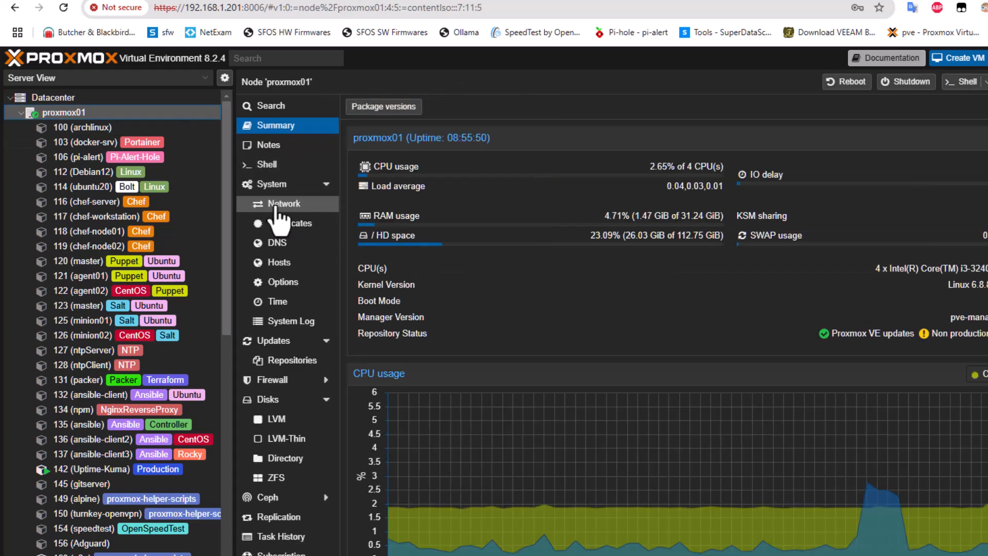
click(282, 203)
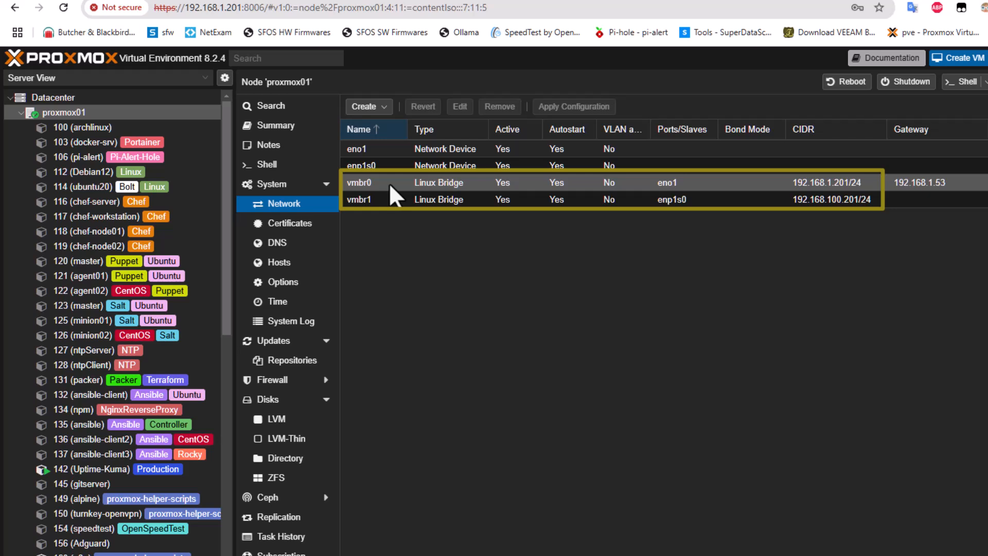
click(454, 181)
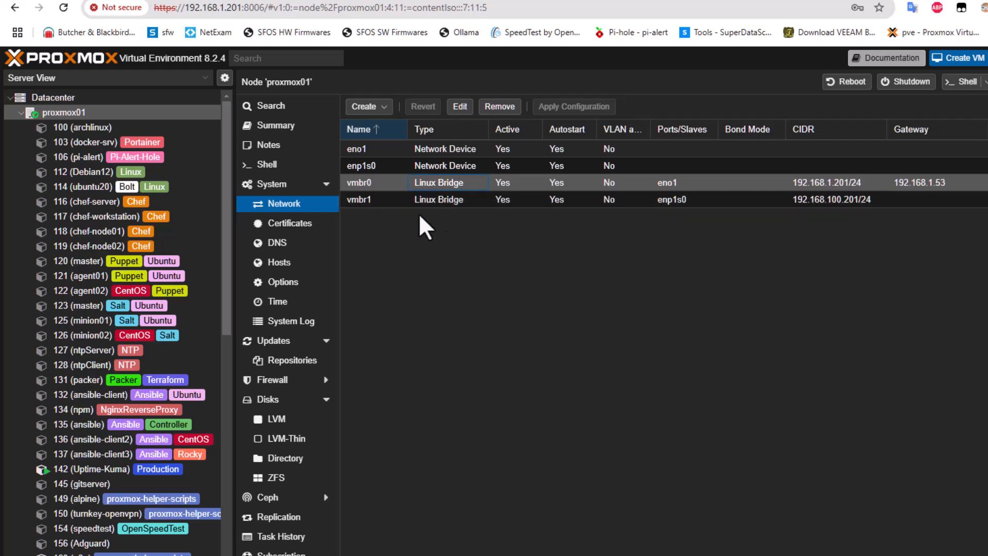
Start creating a new Linux Bridge, then cancel the dialog without creating it.
click(384, 108)
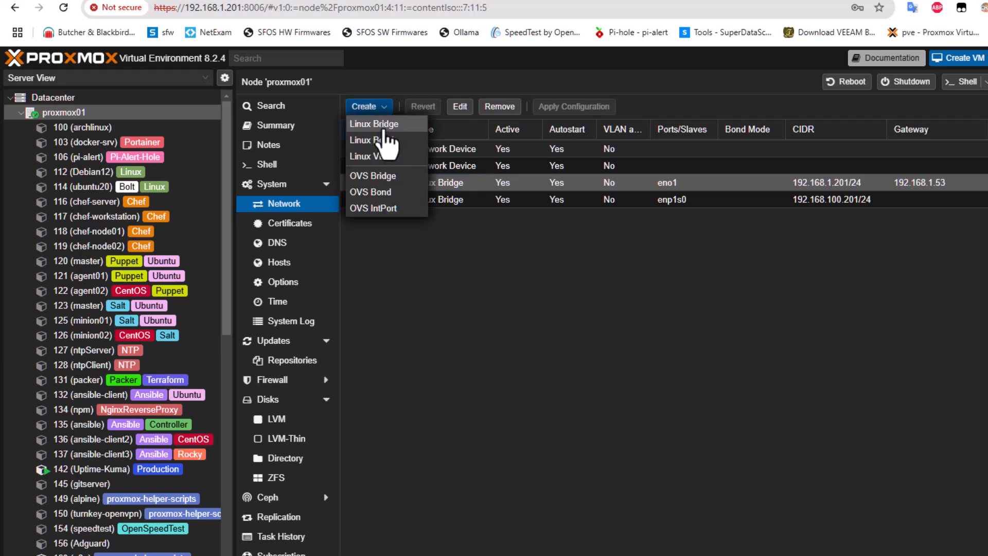
click(384, 129)
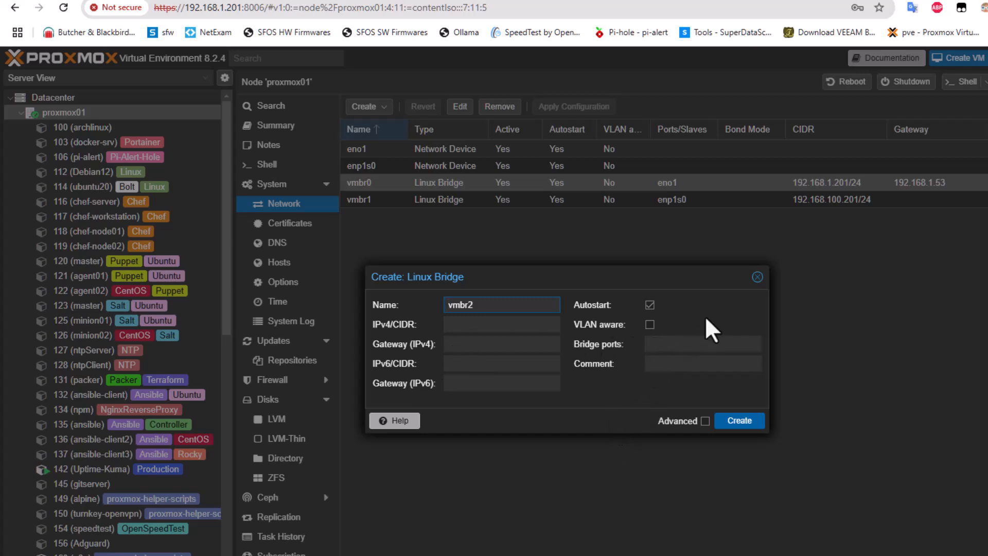
click(757, 276)
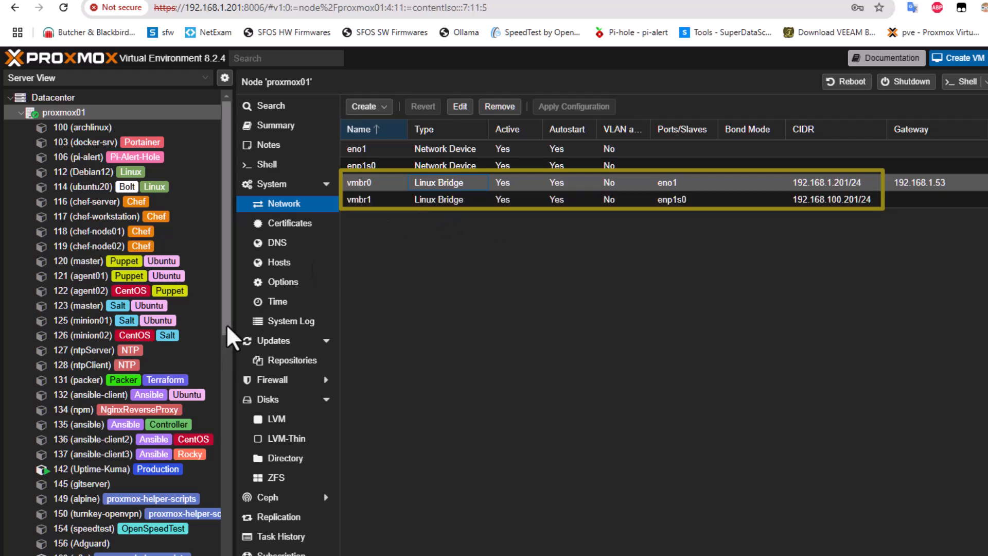
drag(228, 328, 229, 555)
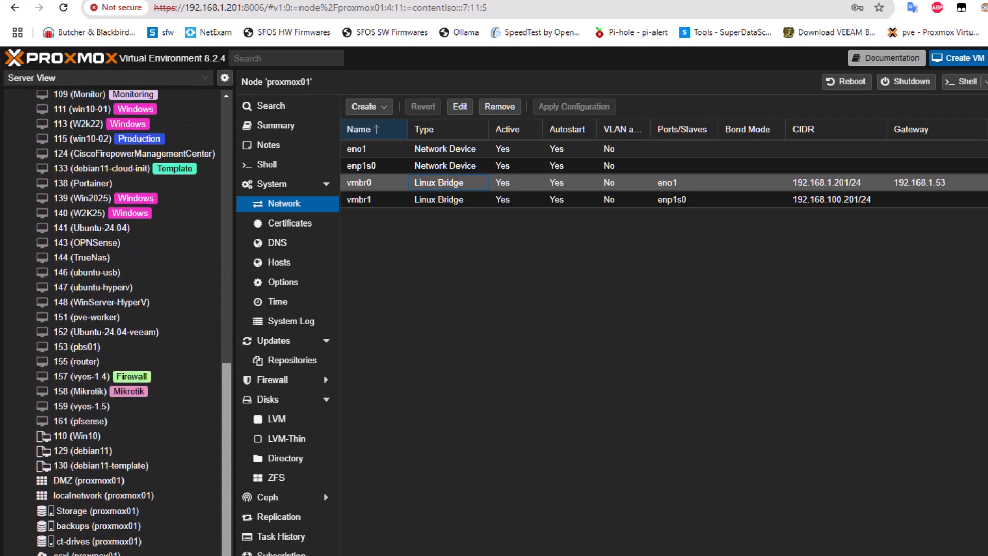
Add a second network device to VM 161 on bridge vmbr1 with the Intel E1000 model and firewall on.
click(106, 420)
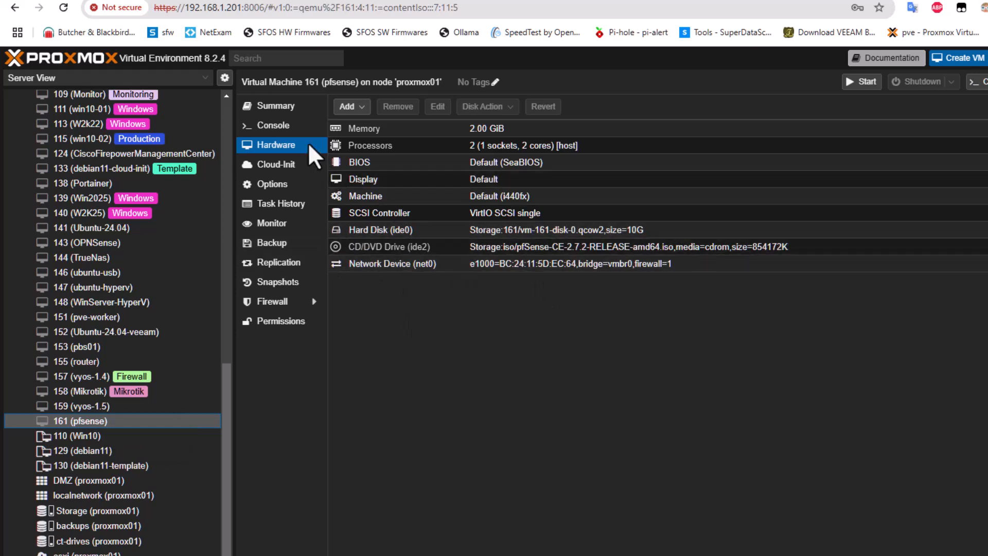
click(351, 107)
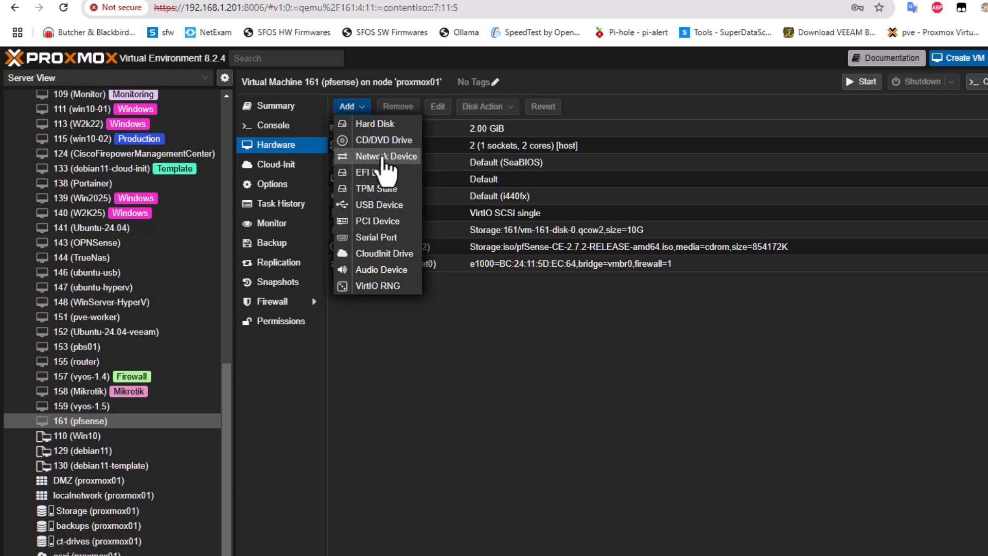
click(380, 157)
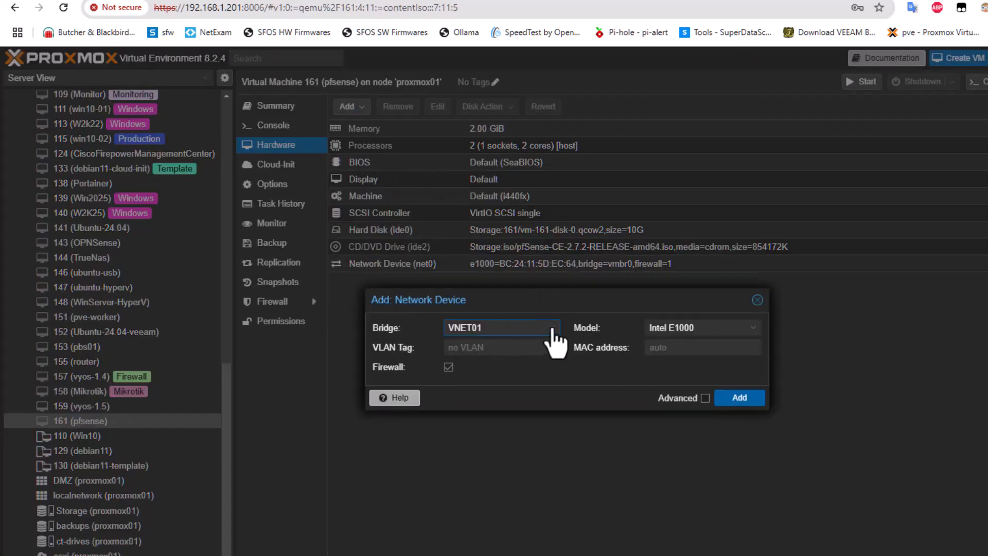
click(552, 328)
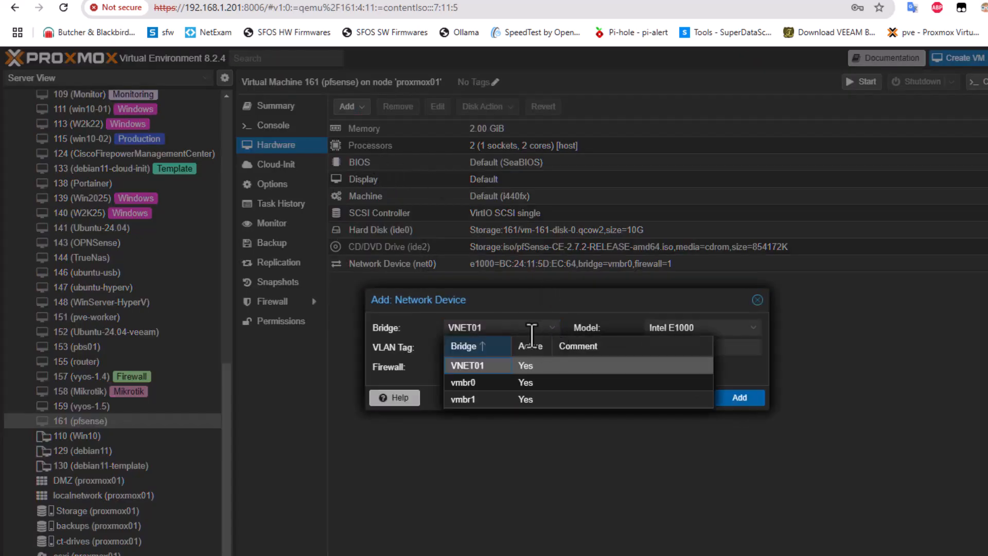
click(476, 400)
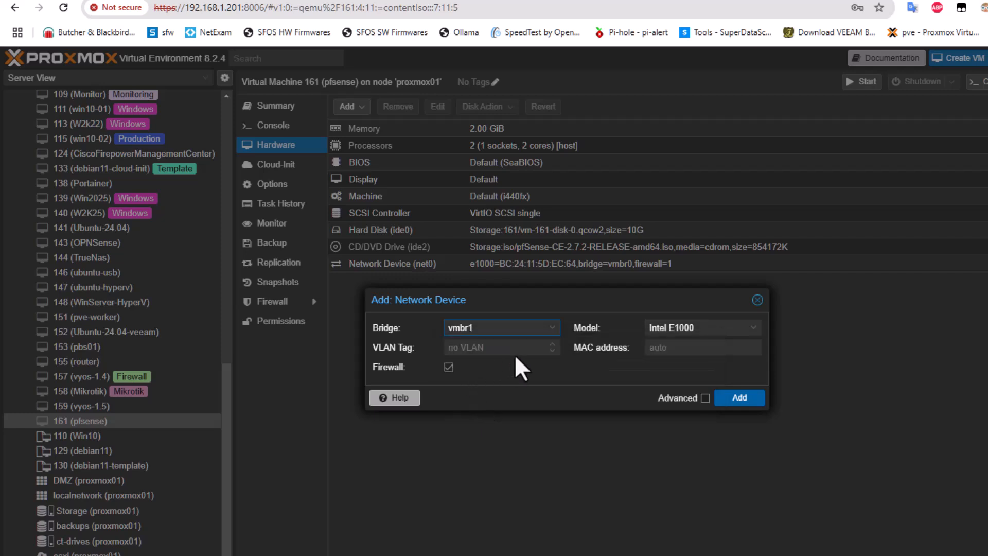
click(739, 398)
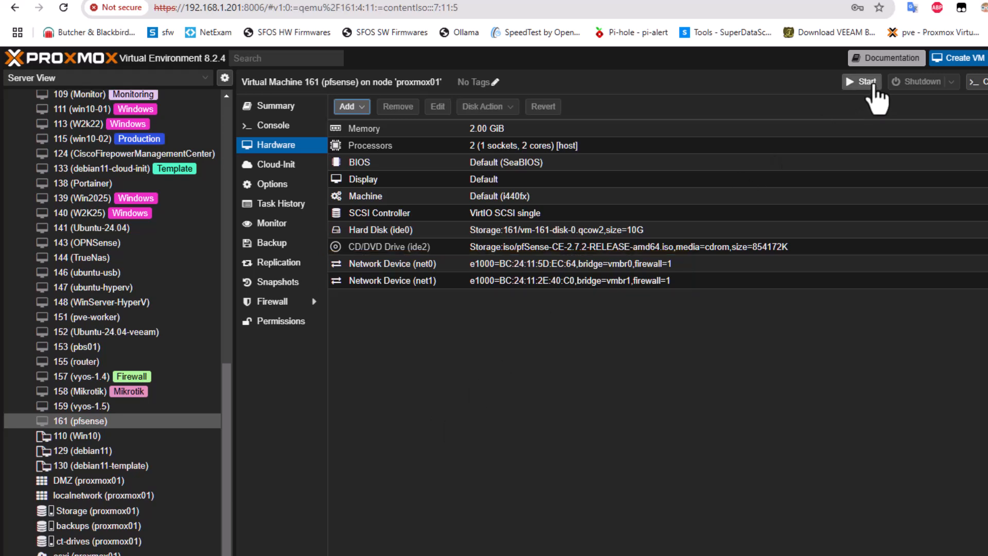
Start VM 161 from its Console view and focus the noVNC screen as pfSense boots.
click(259, 130)
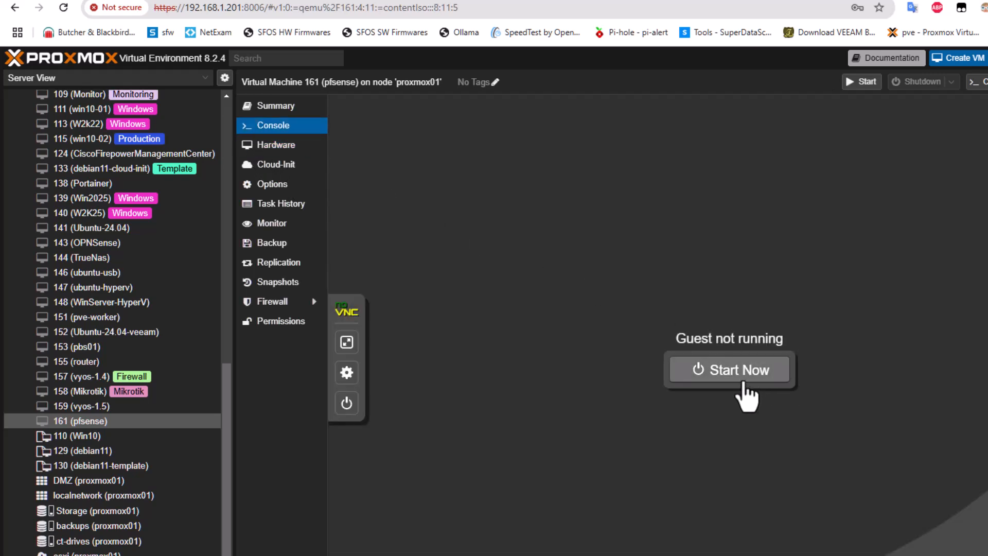
click(741, 371)
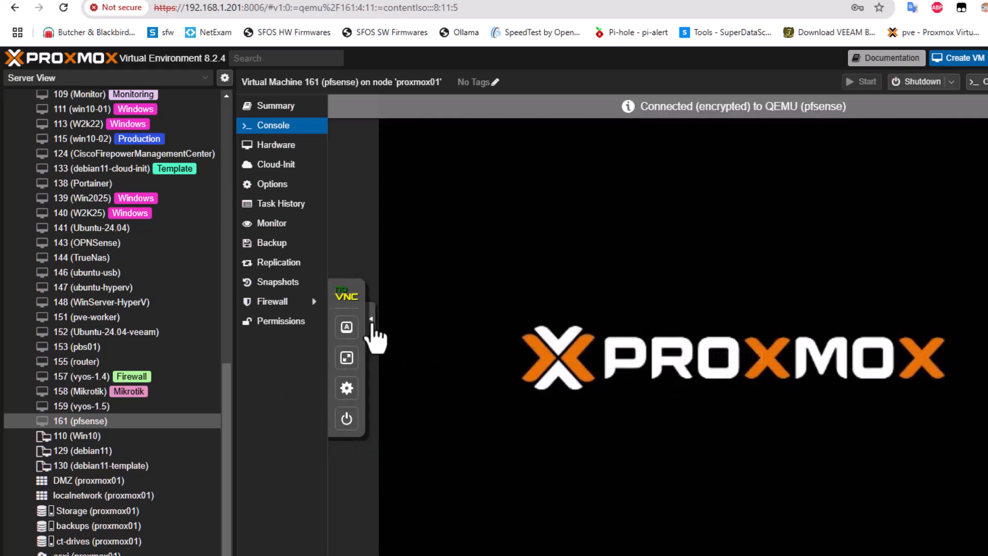
click(371, 325)
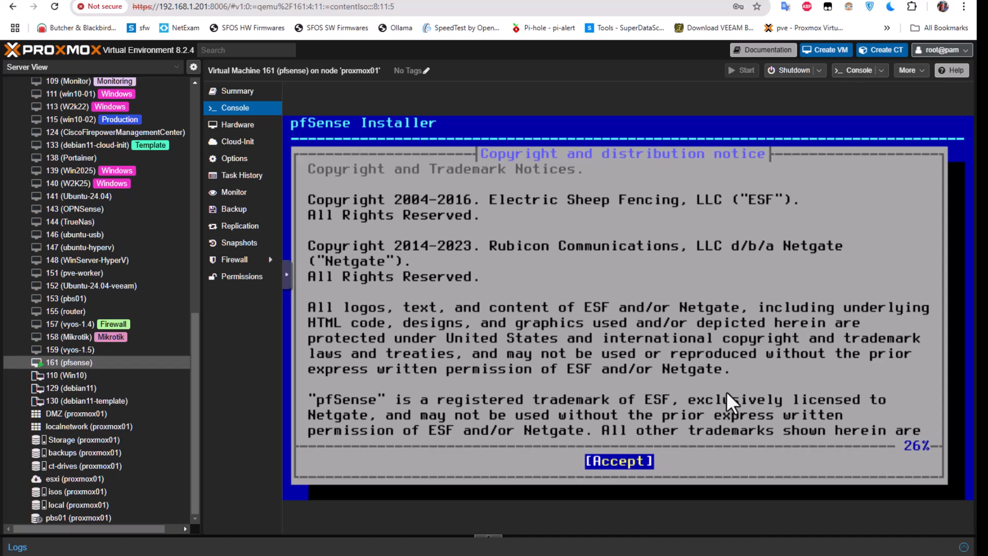
Accept the pfSense copyright notice and choose Install on the Welcome screen.
key(Return)
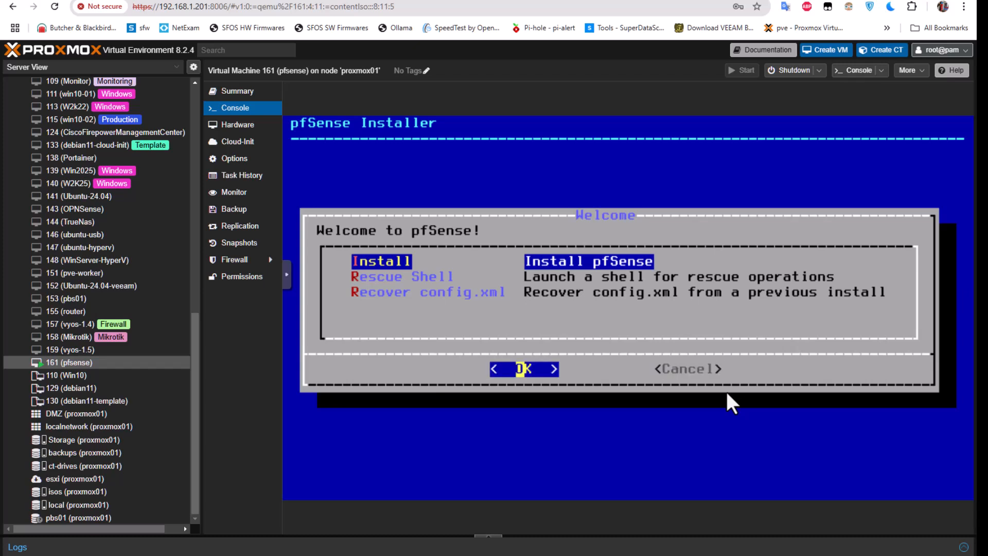
key(Return)
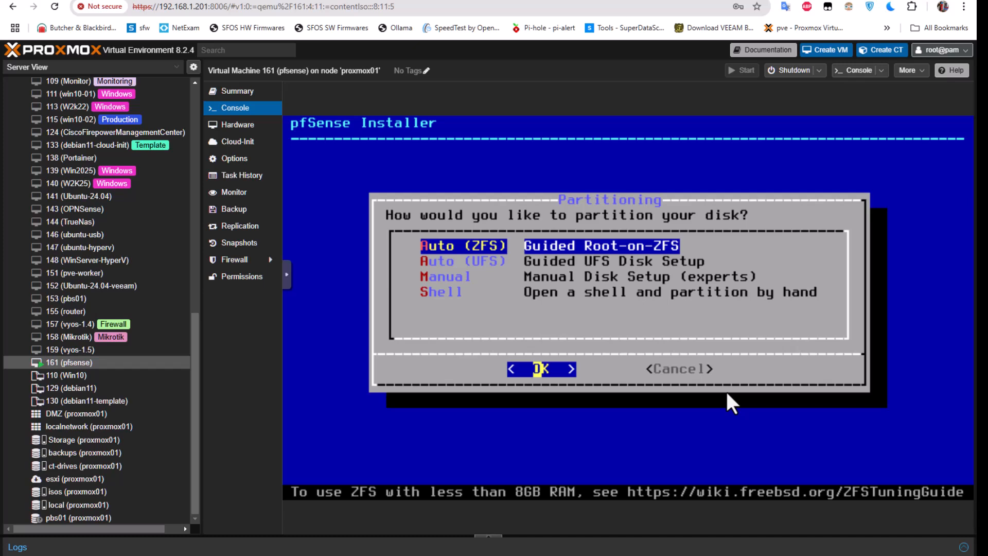
Choose Auto (ZFS) with a stripe layout on disk ada0, answering YES at the Last Chance prompt.
key(Return)
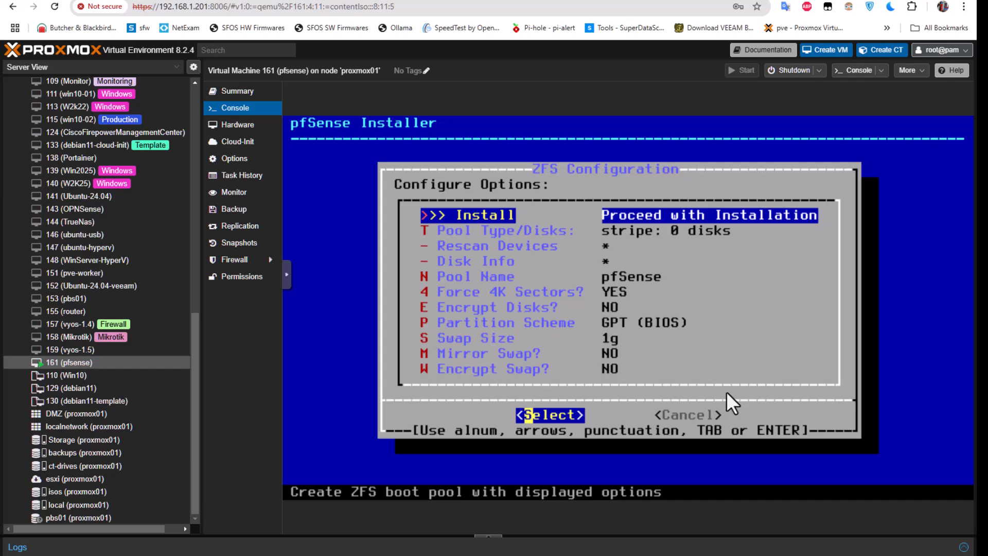
key(Down)
key(Return)
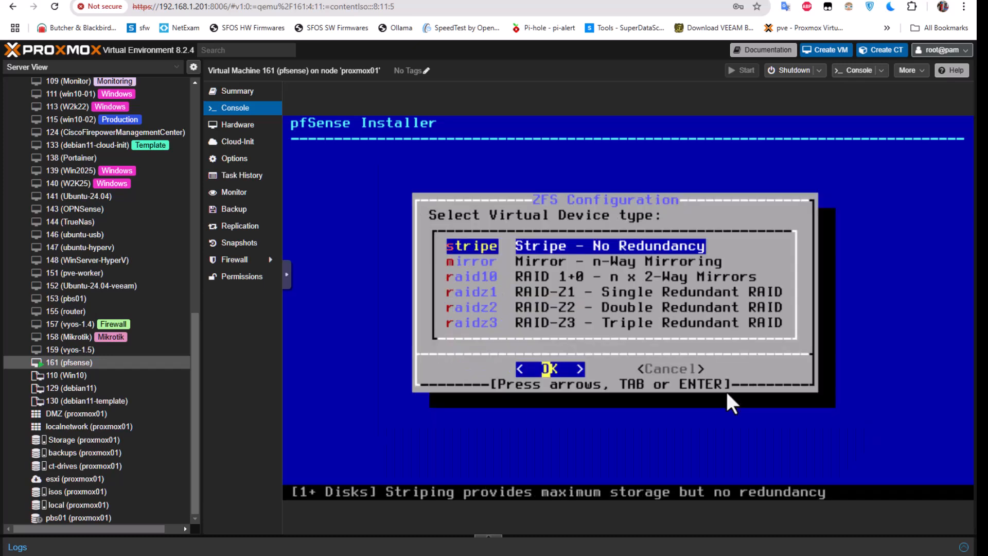
key(Down)
key(Up)
key(Return)
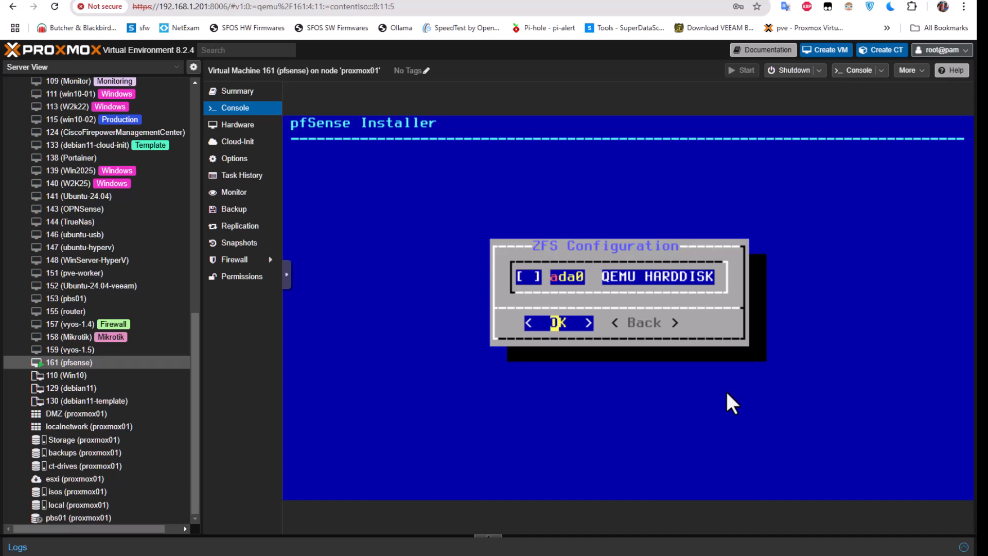
key(space)
key(Return)
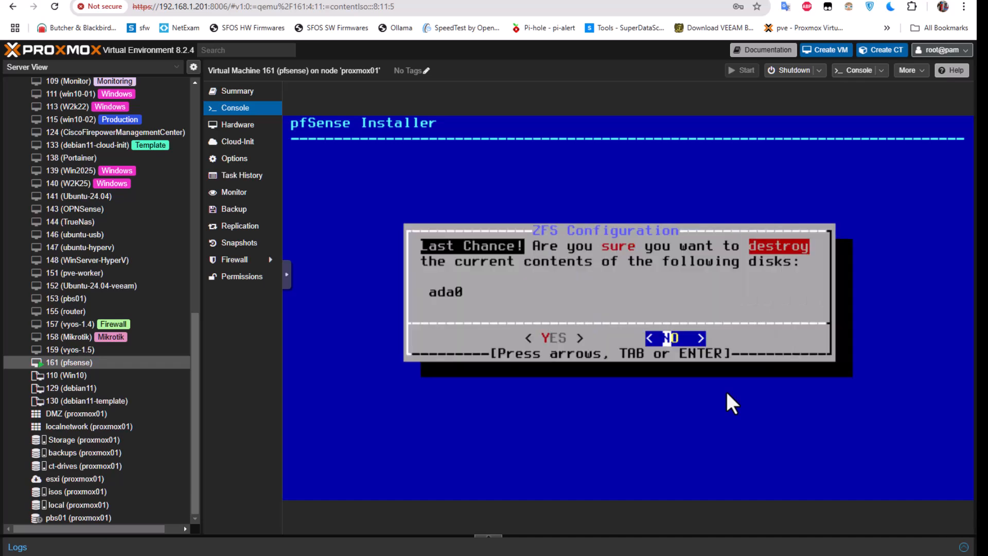
key(Left)
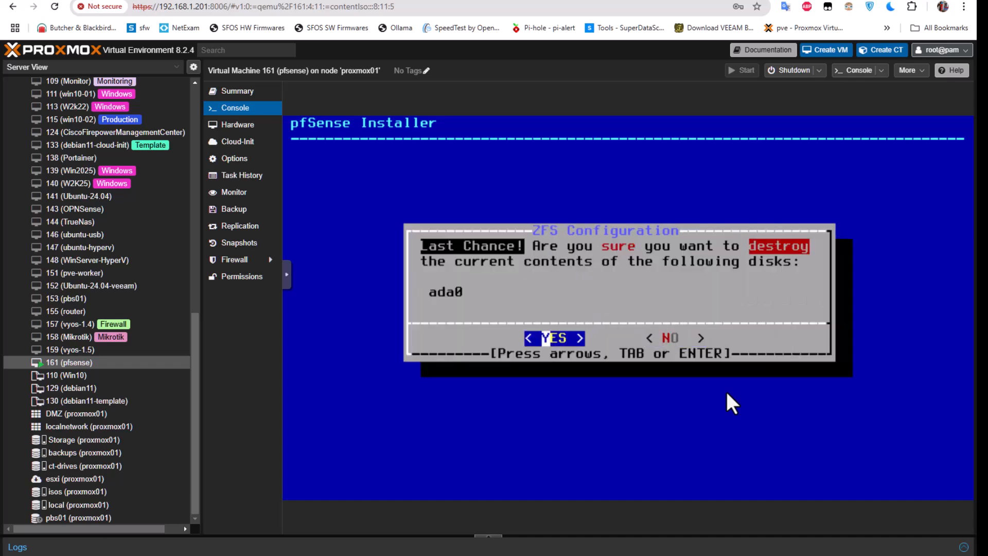
Confirm destroying disk ada0 with YES and let the pfSense installation run to completion.
key(Right)
key(Left)
key(Return)
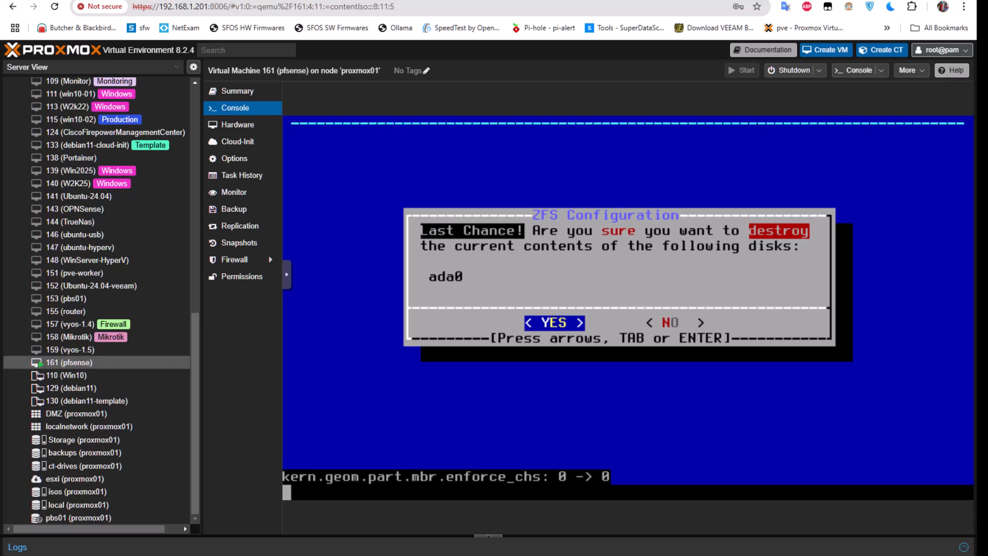
key(Return)
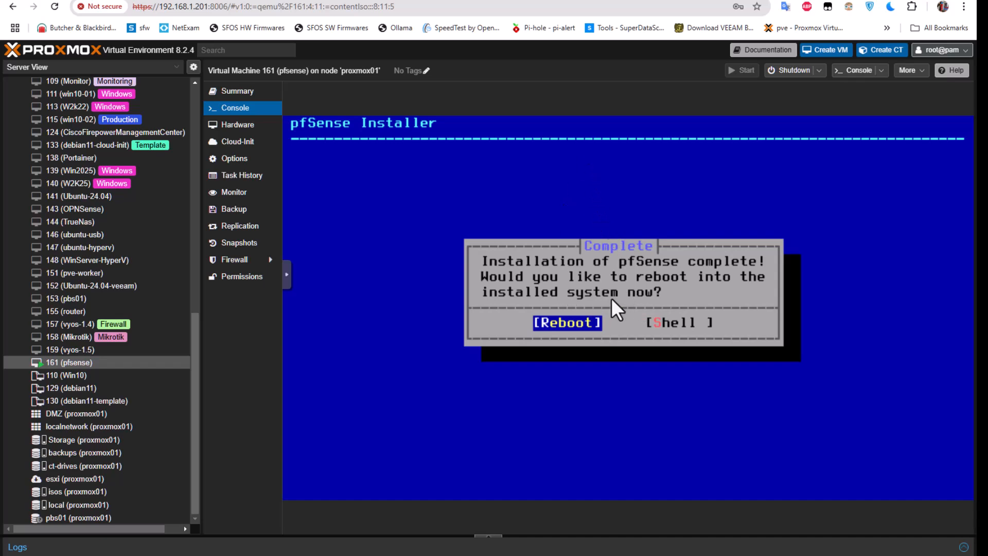
Reboot into pfSense 2.7.2, reaching the console menu with WAN em0 and LAN em1 addresses.
key(Return)
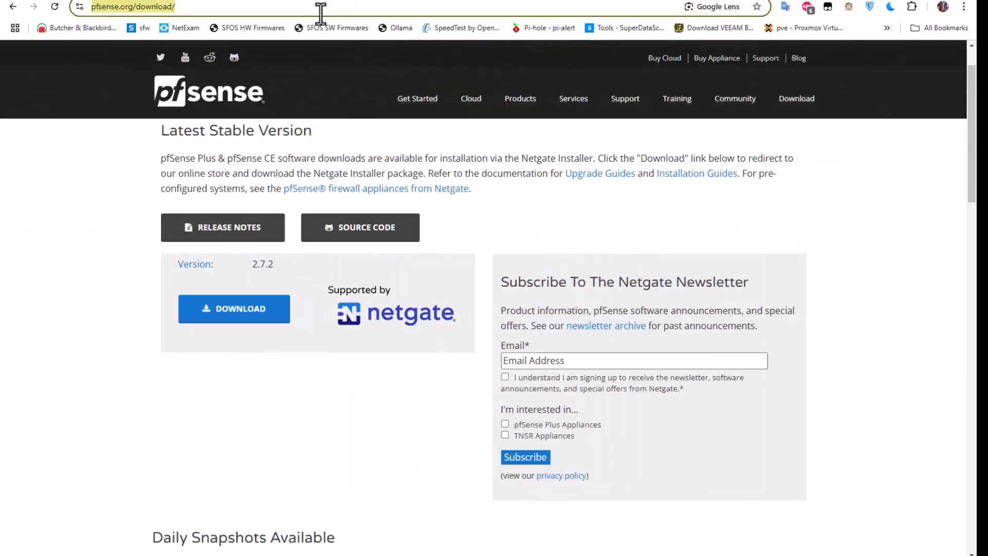
Try loading 192.168.1.1 in Chrome, get ERR_CONNECTION_TIMED_OUT, and return to the Proxmox tab.
click(320, 8)
text(192.168.11.1)
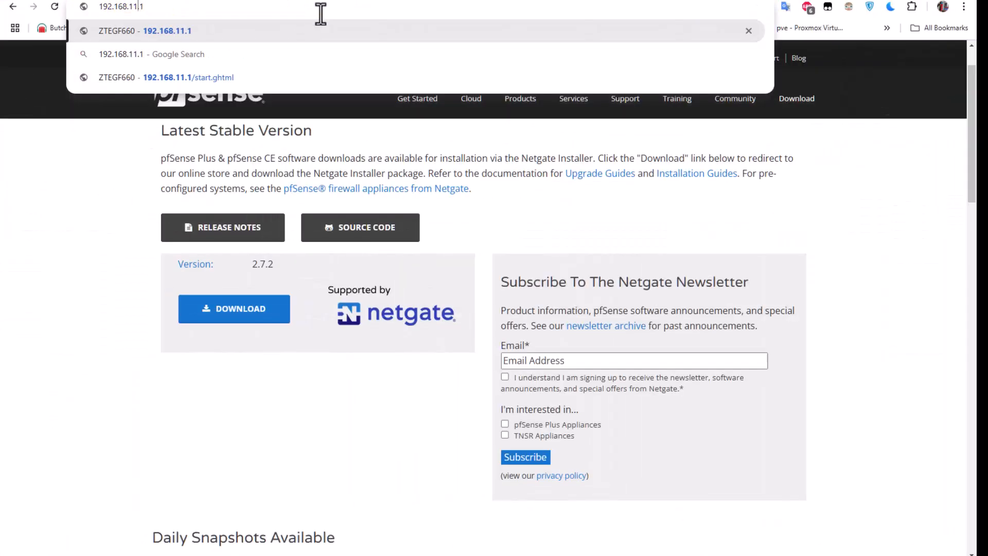
key(BackSpace)
key(Return)
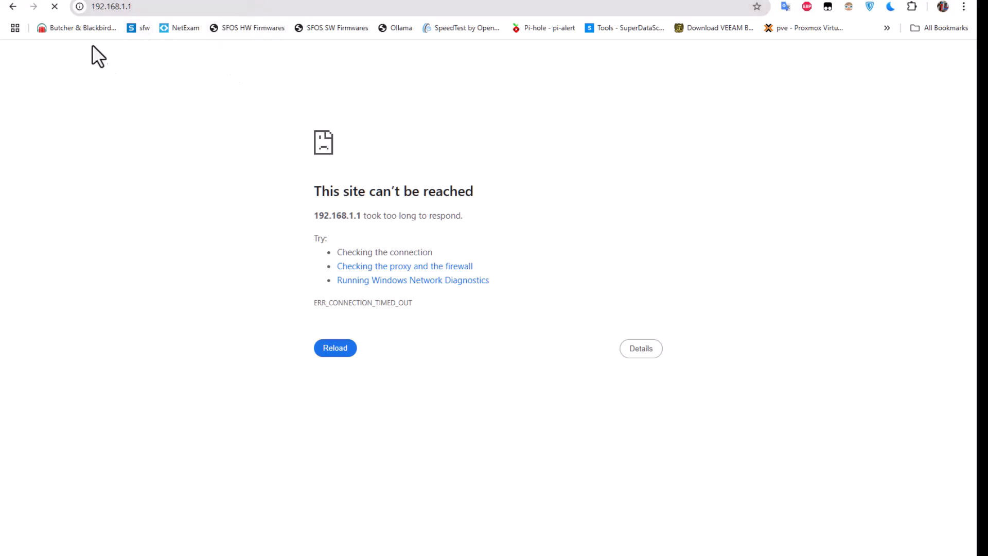
click(241, 0)
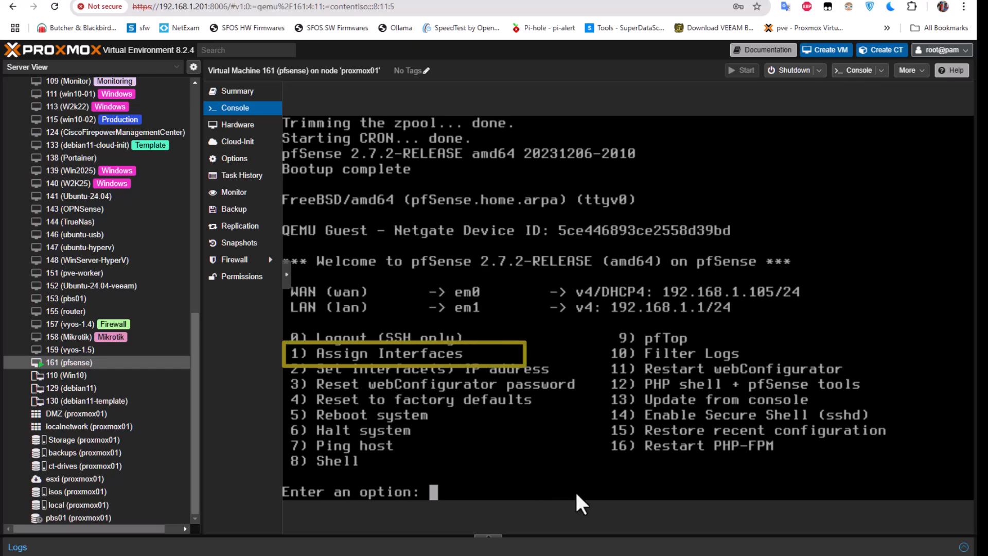
Enter option 1 at the pfSense console menu to run Assign Interfaces.
text(1)
key(Return)
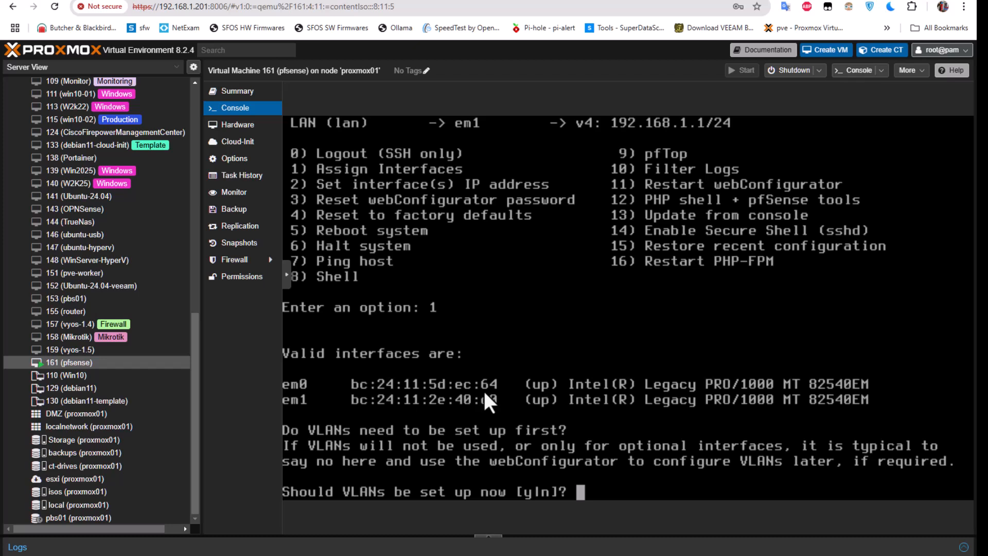
click(233, 129)
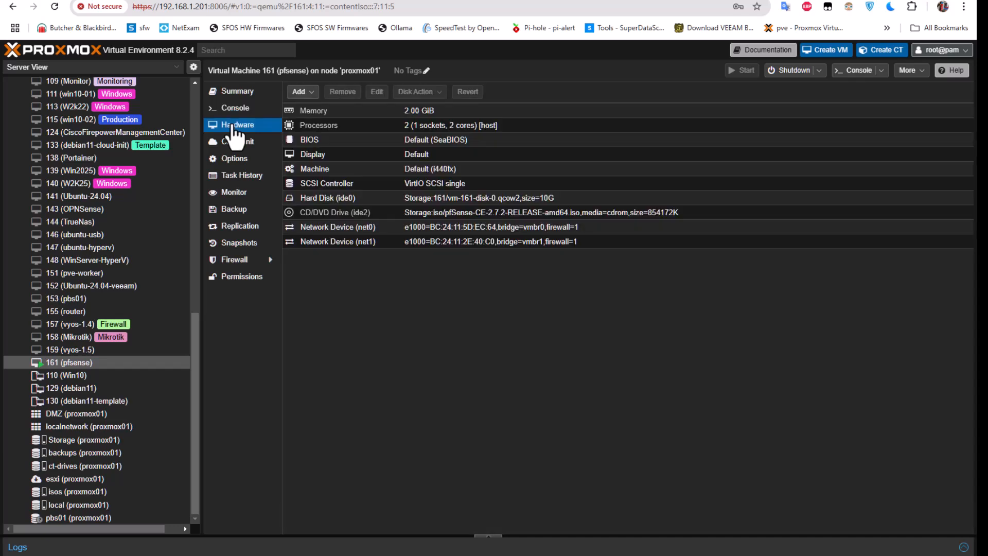
click(488, 228)
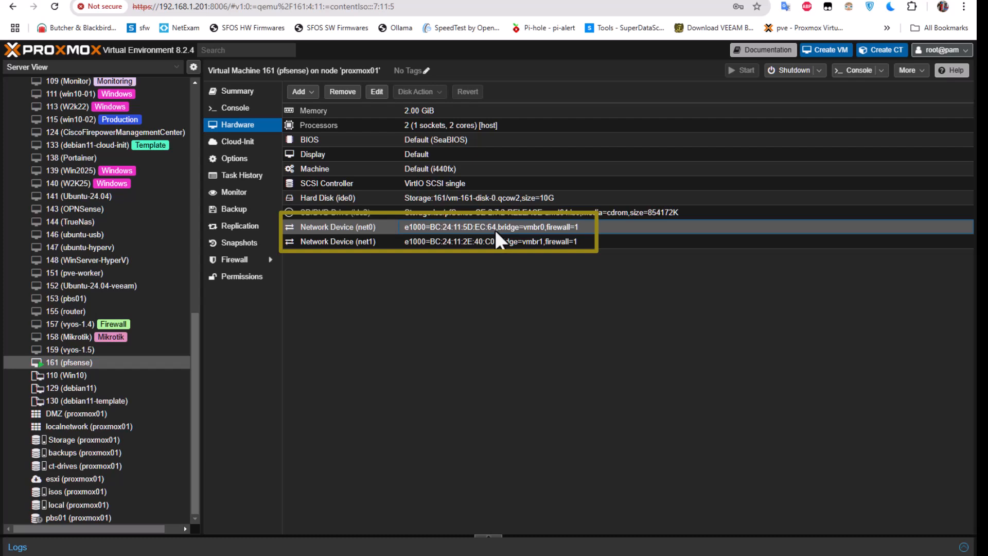
click(236, 109)
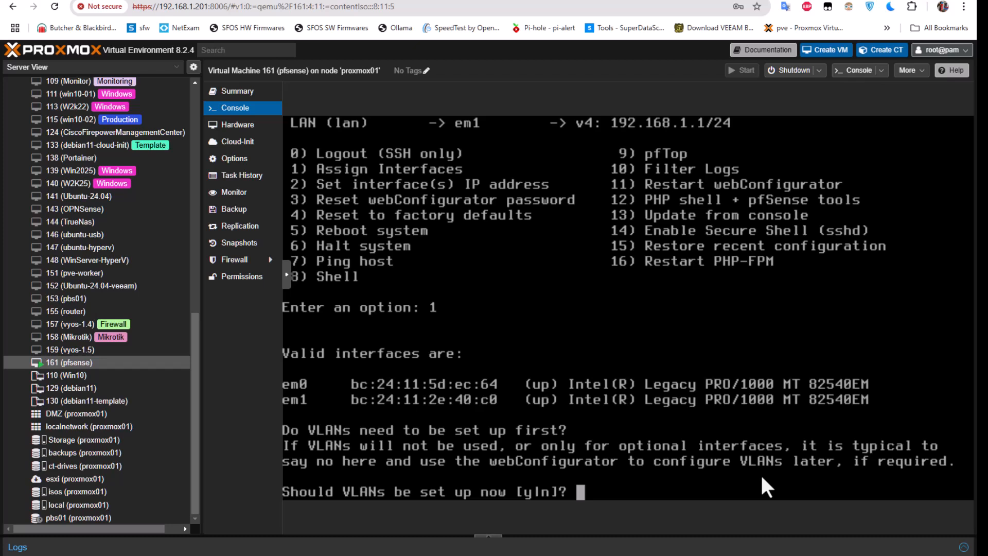
Decline VLANs, then assign em1 as WAN and em0 as LAN in the pfSense console.
text(n)
key(Return)
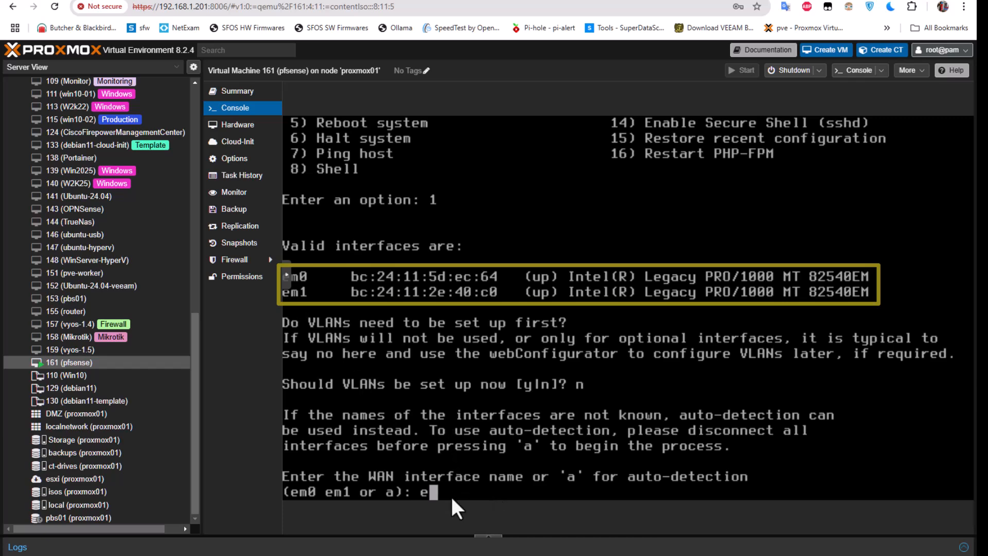
key(Return)
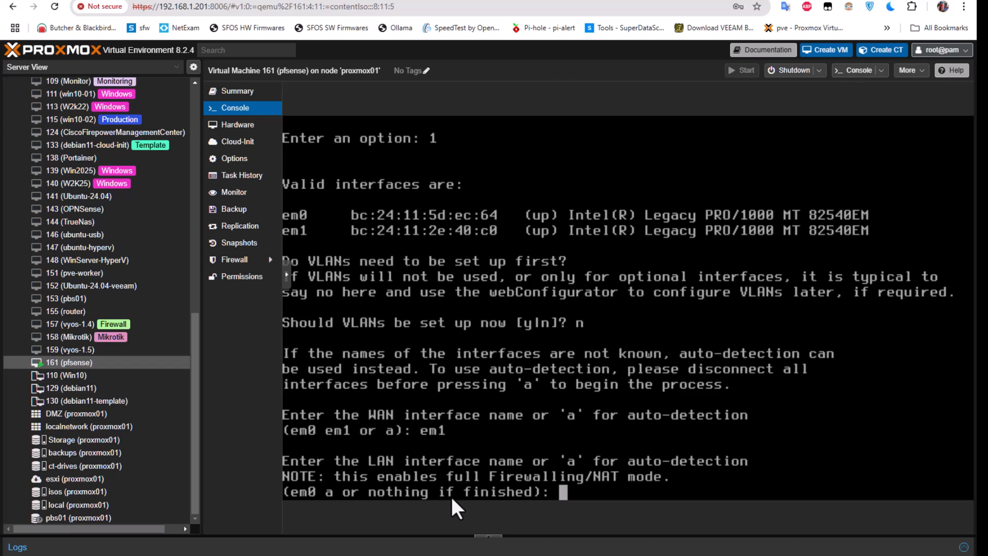
text(em0)
key(Return)
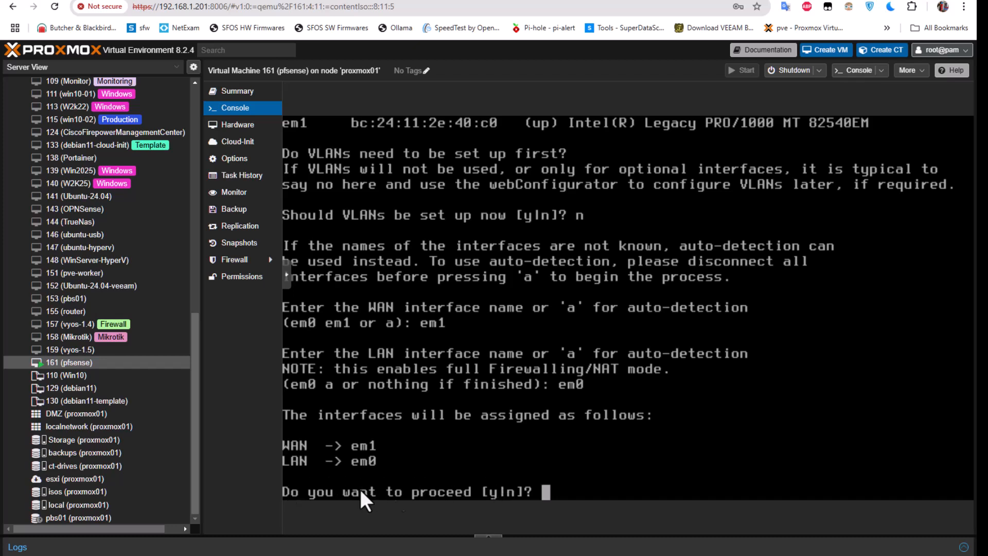
Confirm the interface assignment with y, then reload the 192.168.1.1 tab in Chrome.
text(y)
key(Return)
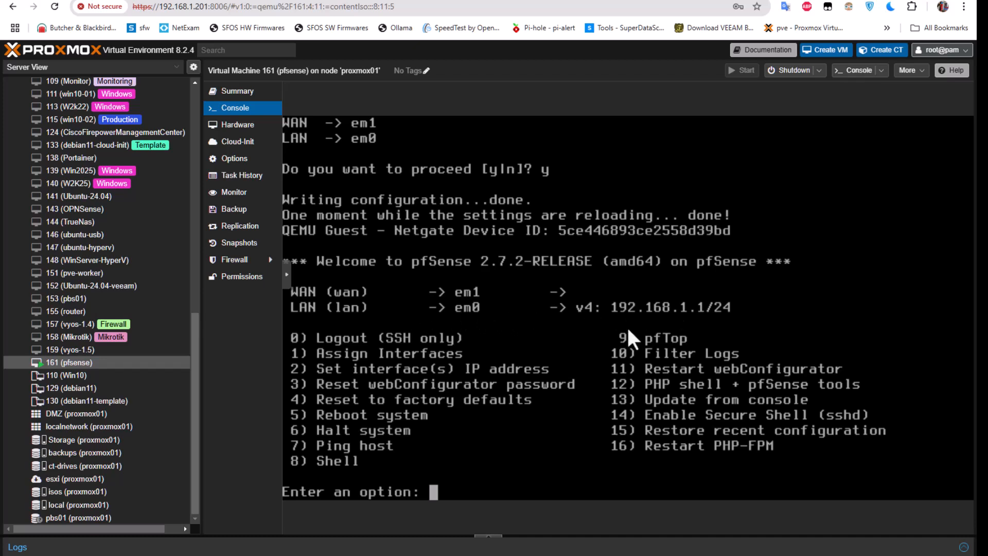
click(272, 1)
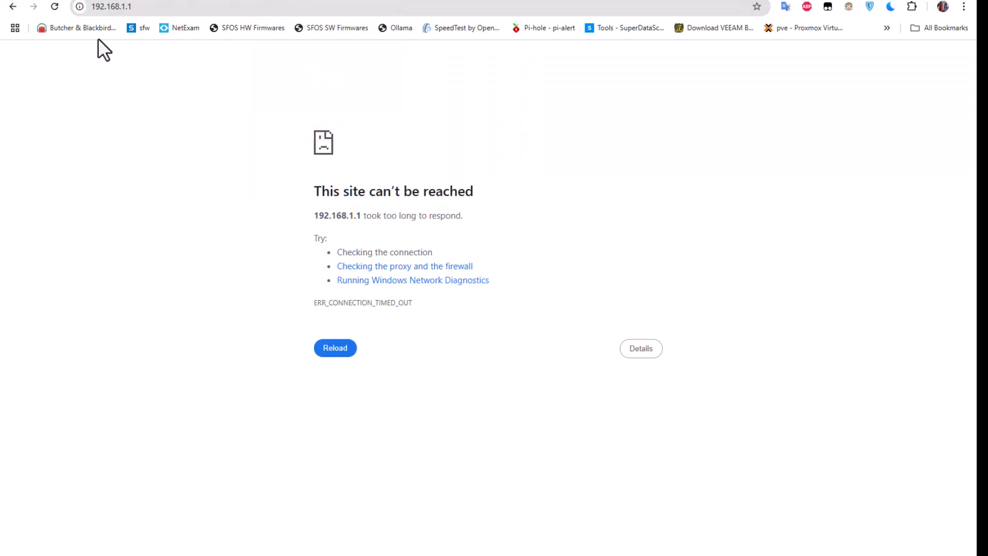
click(55, 6)
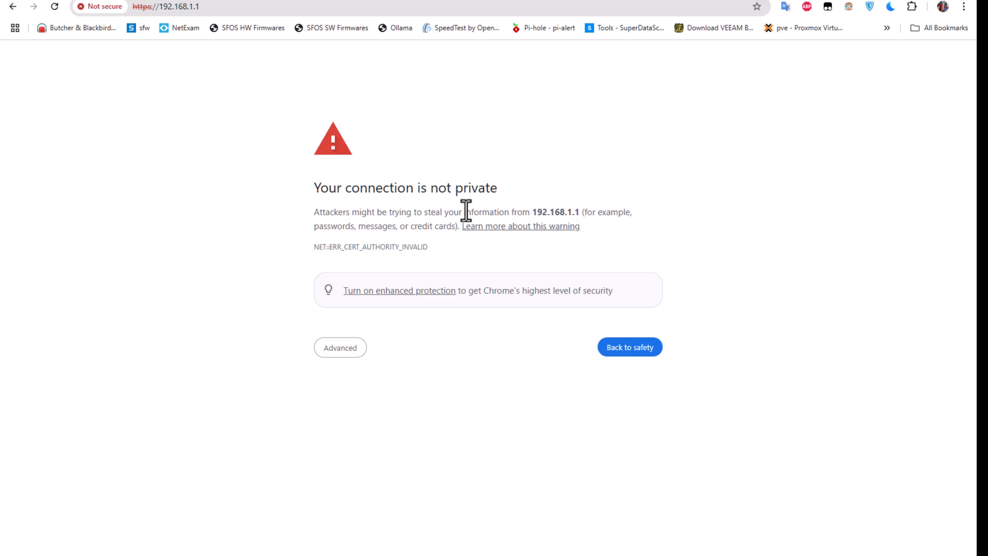
Bypass the certificate warning via Advanced and proceed to 192.168.1.1 (unsafe).
click(347, 354)
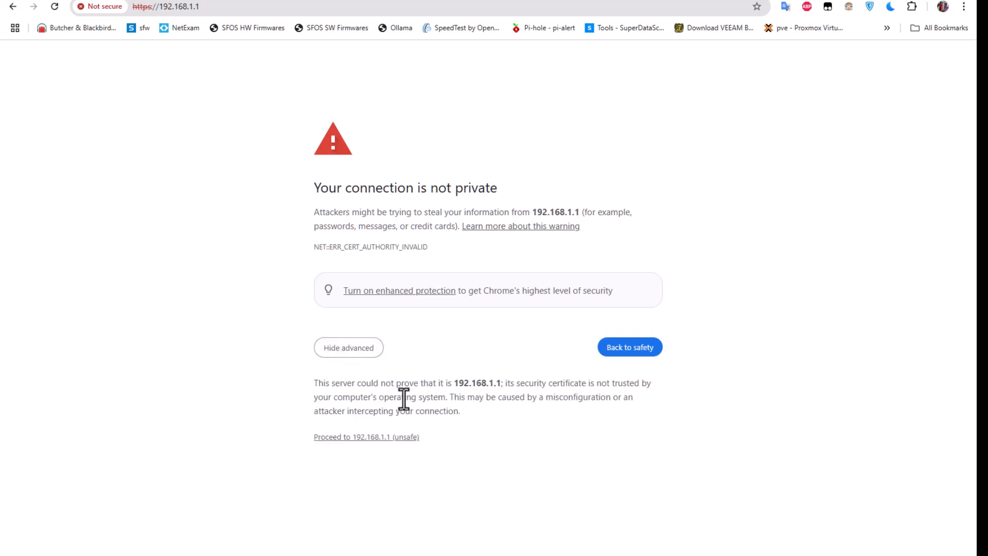
click(381, 436)
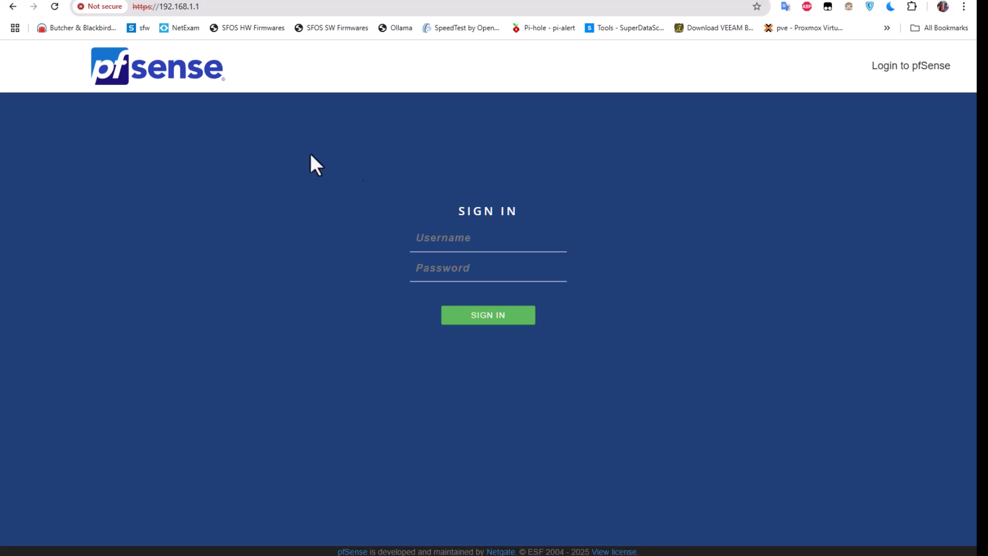
Sign in with the default admin username and password, then advance the wizard past the support page.
text(admin)
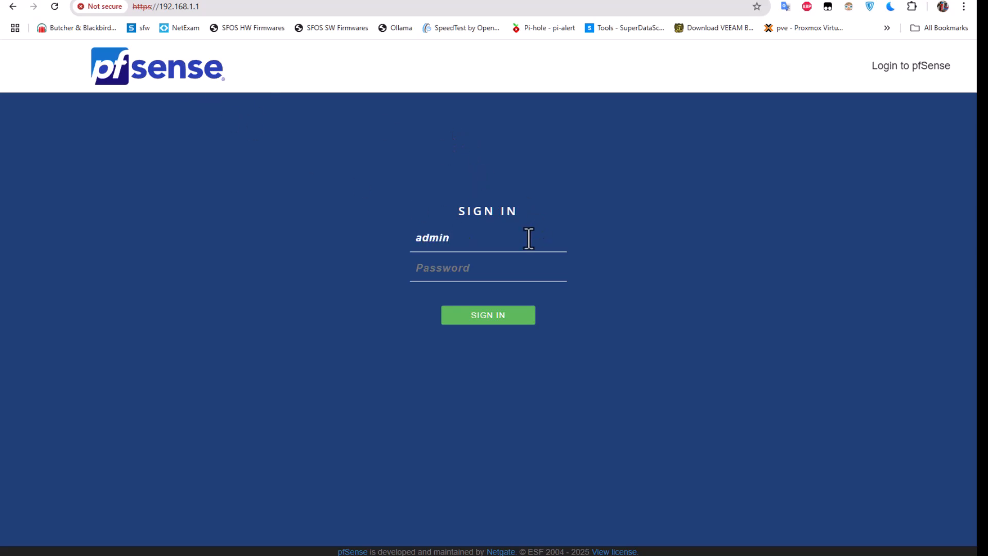
key(Tab)
text(pfsense)
key(Return)
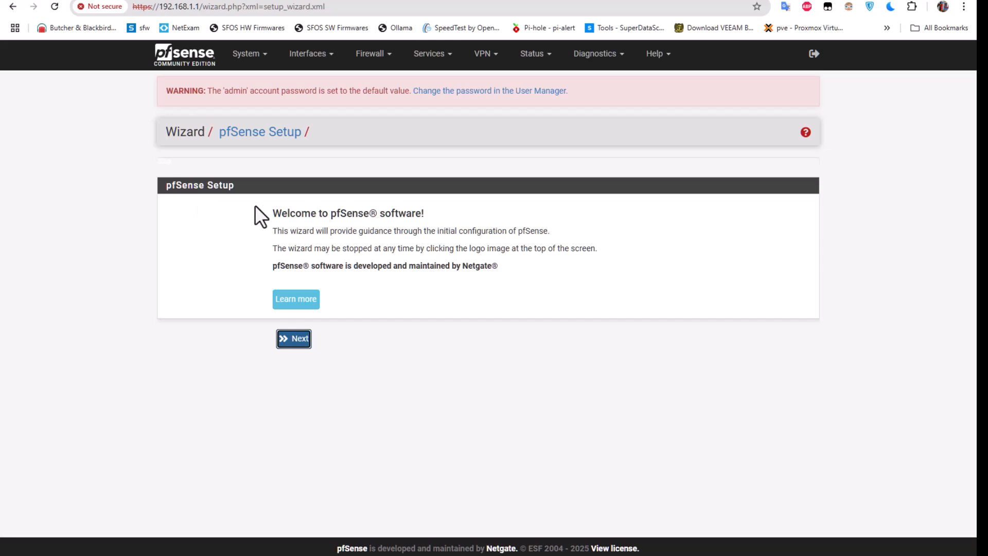
click(292, 344)
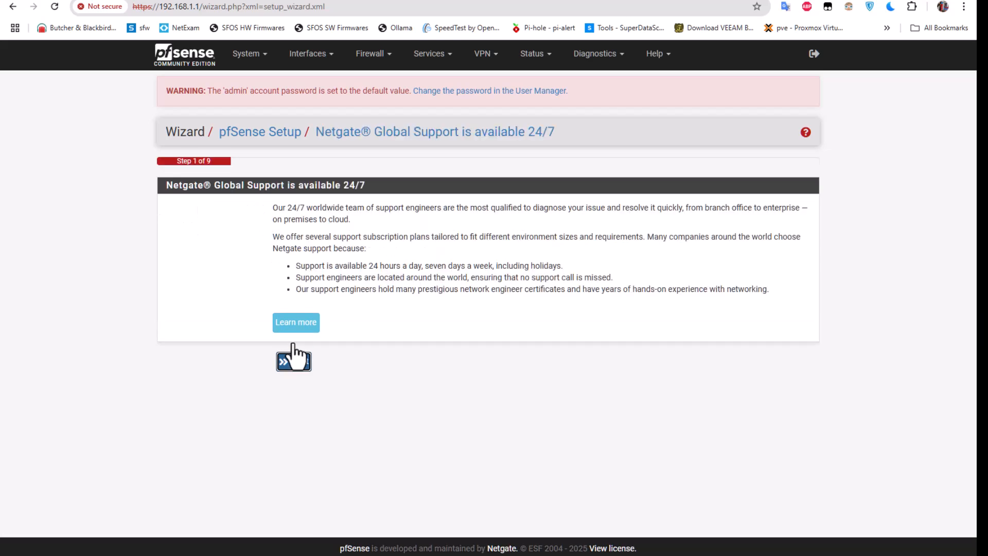
click(292, 359)
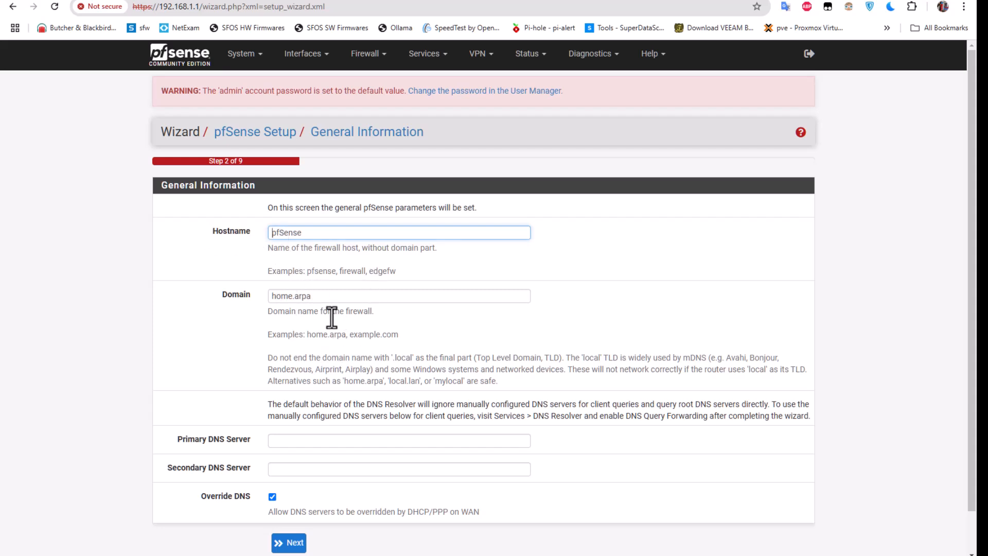
Enter DNS servers 8.8.8.8 and 8.8.4.4 on the General Information page and continue.
scroll(332, 317, down, 1)
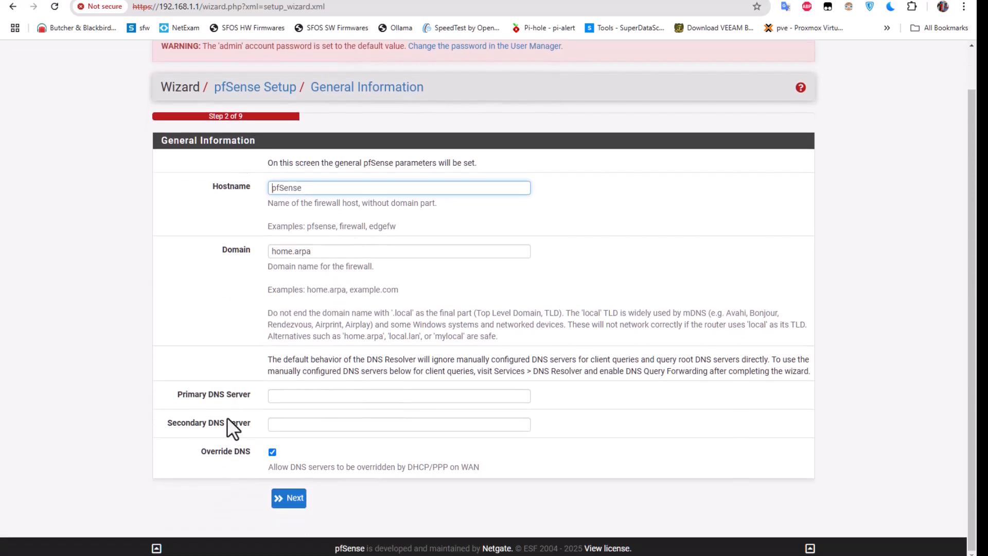
click(300, 396)
text(8.8.8.8)
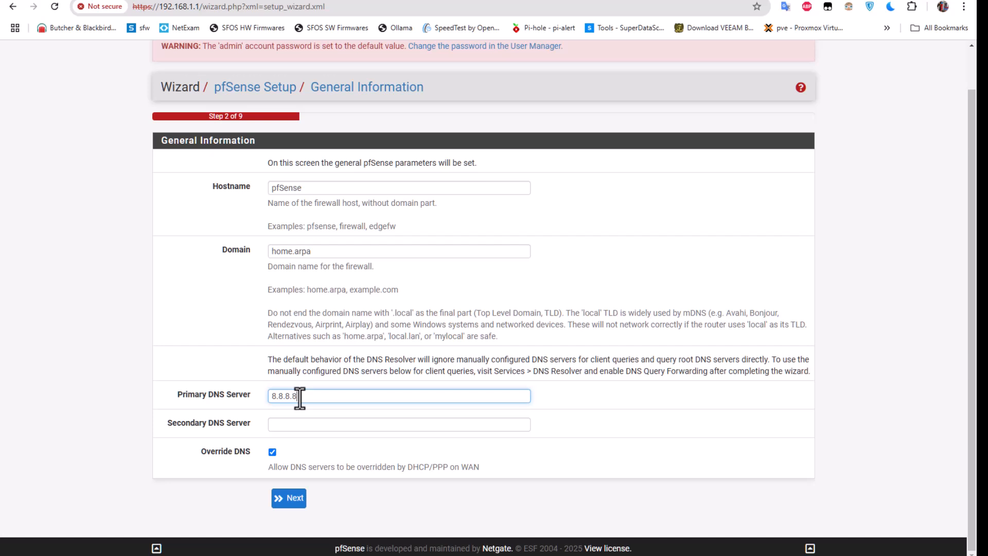
click(297, 428)
text(8.)
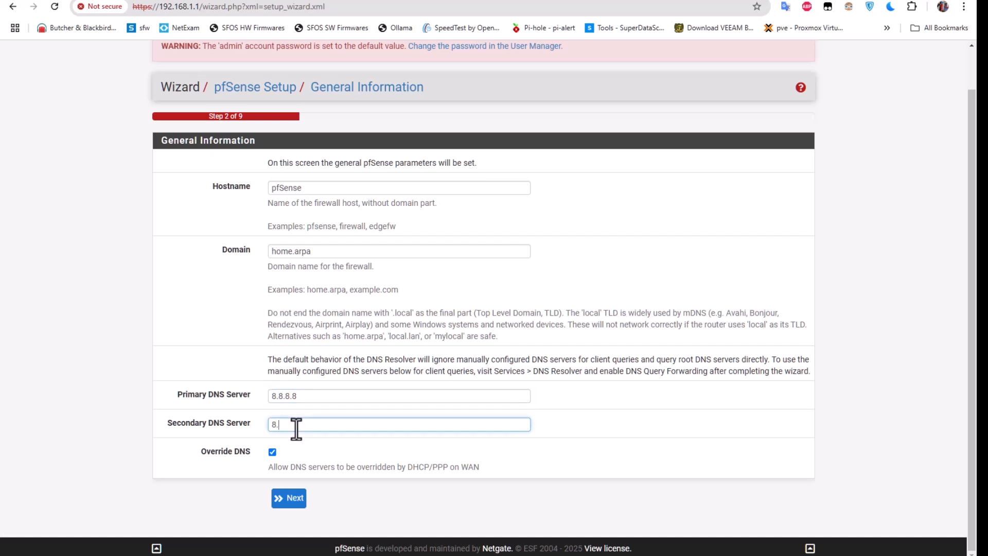
text(8.4.)
click(283, 497)
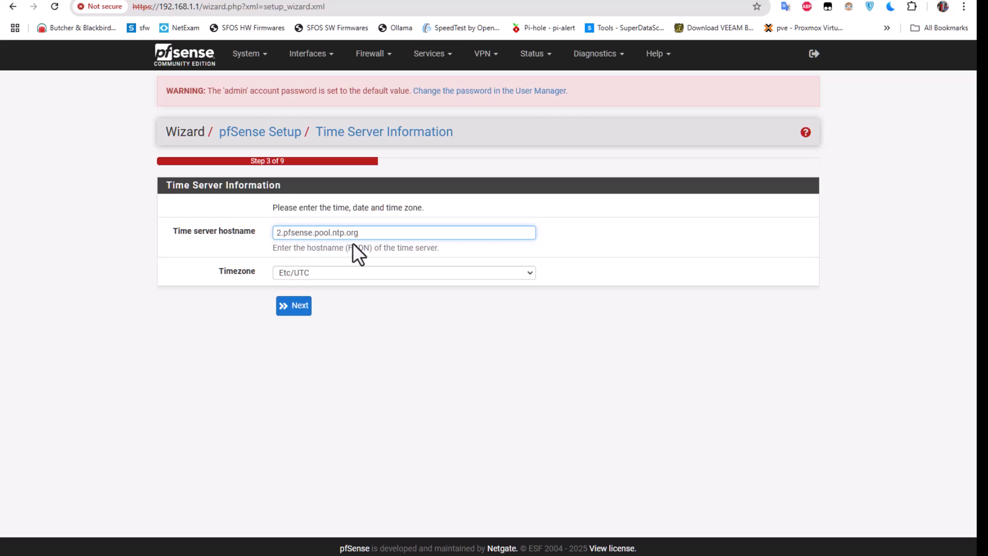
Accept the default time server and Etc/UTC timezone and continue.
click(286, 308)
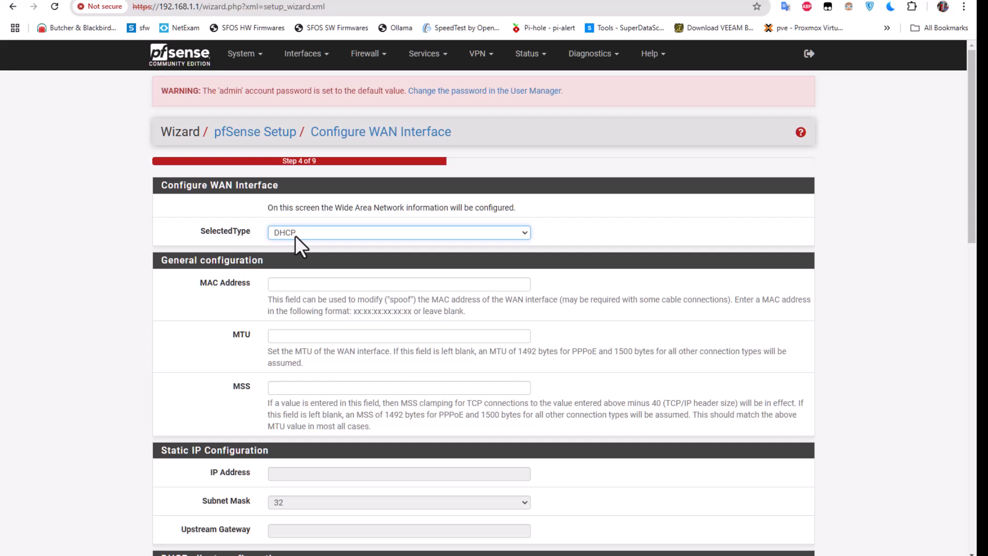
Change the WAN connection type from DHCP to PPPoE.
click(516, 236)
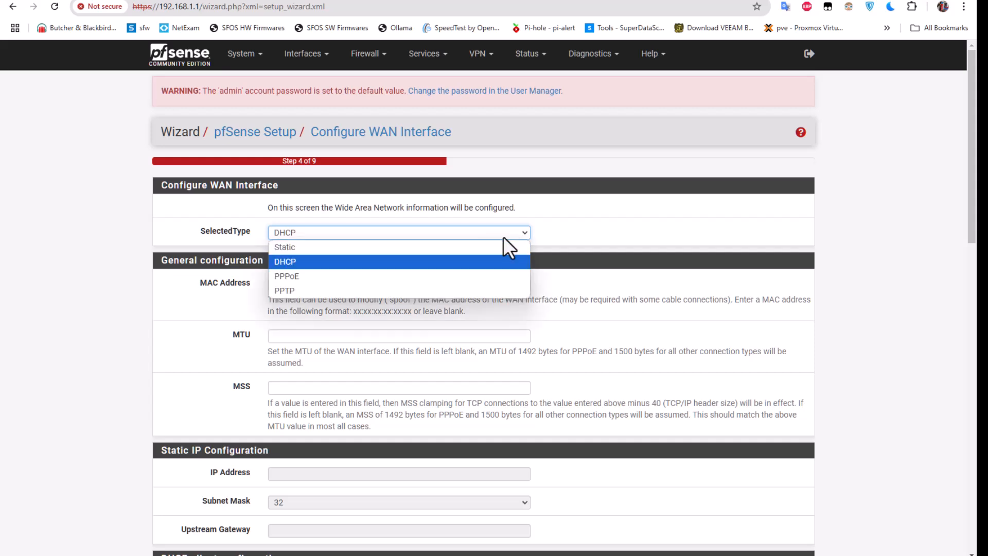
click(290, 277)
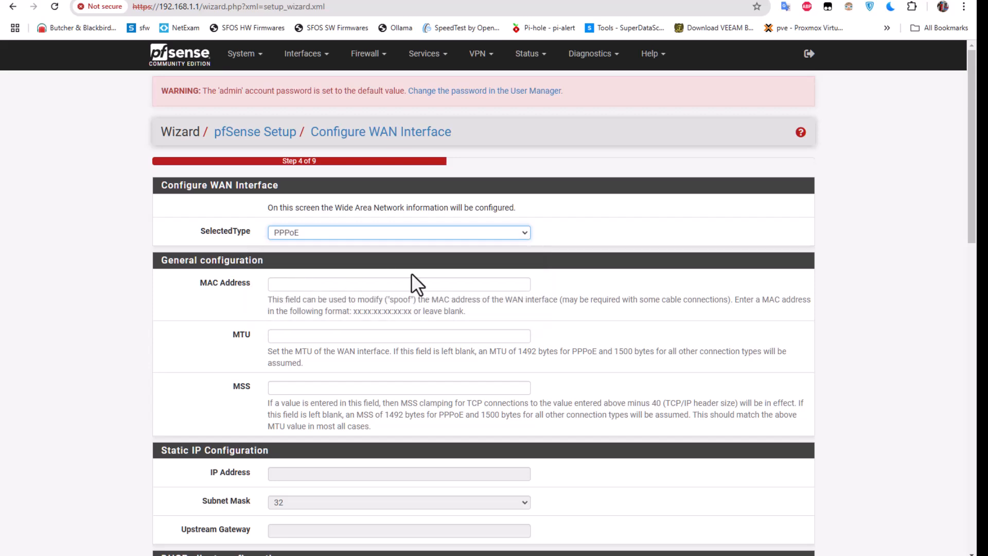
scroll(411, 273, down, 3)
scroll(412, 273, down, 4)
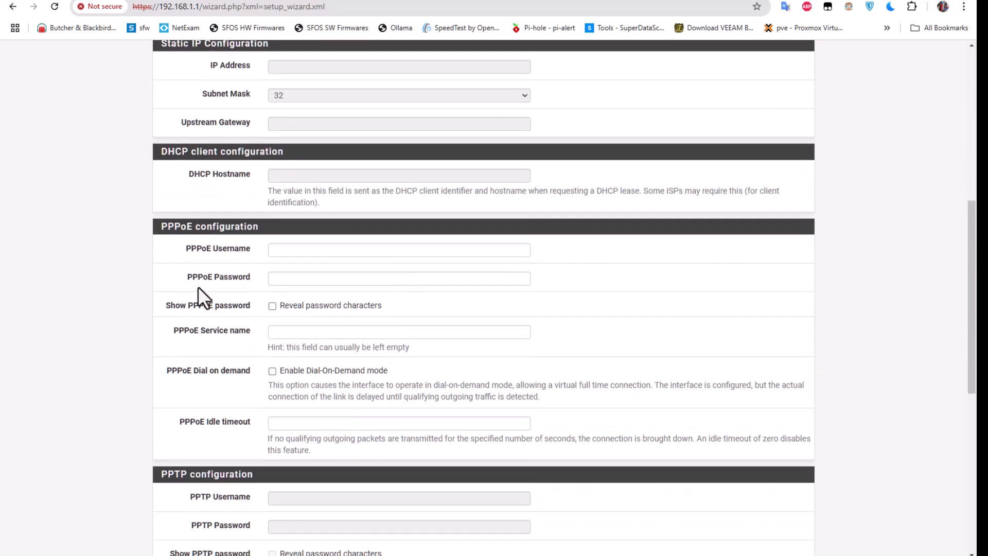
Fill in the PPPoE account username and password, then review the WAN settings.
click(315, 252)
text(ca)
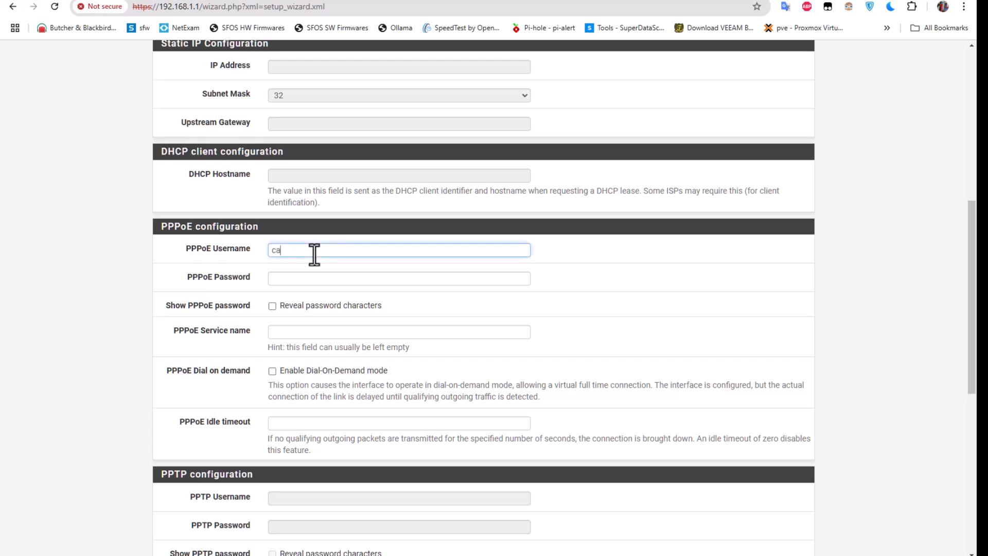
text(i0013)
click(301, 281)
text(•••)
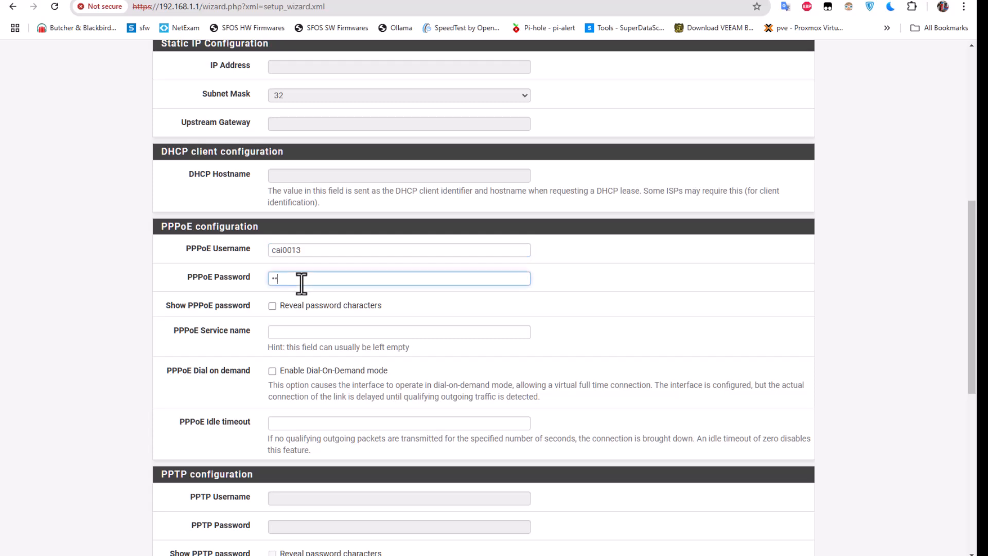
key(BackSpace)
key(BackSpace)
key(BackSpace)
text(•••••••)
scroll(326, 415, down, 5)
scroll(328, 424, down, 1)
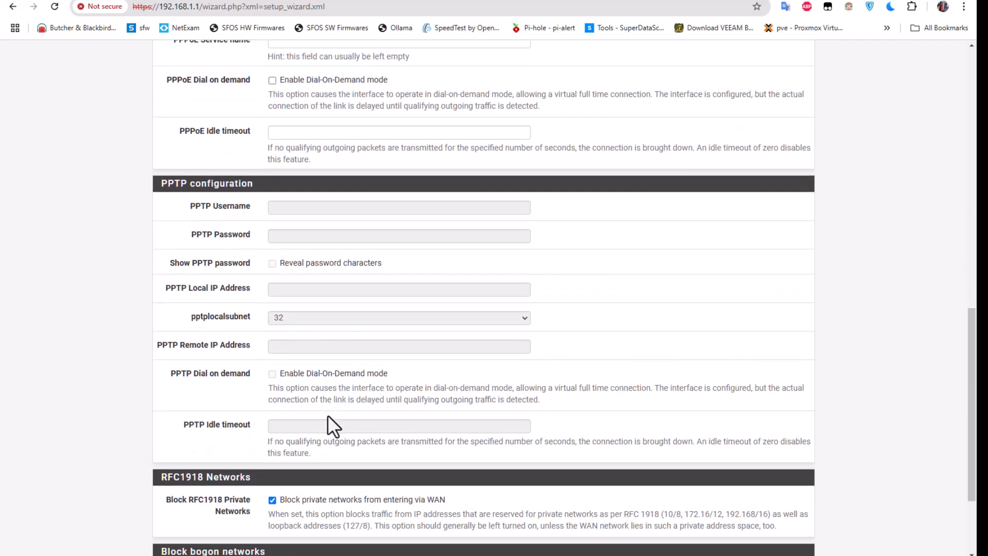
scroll(328, 415, up, 7)
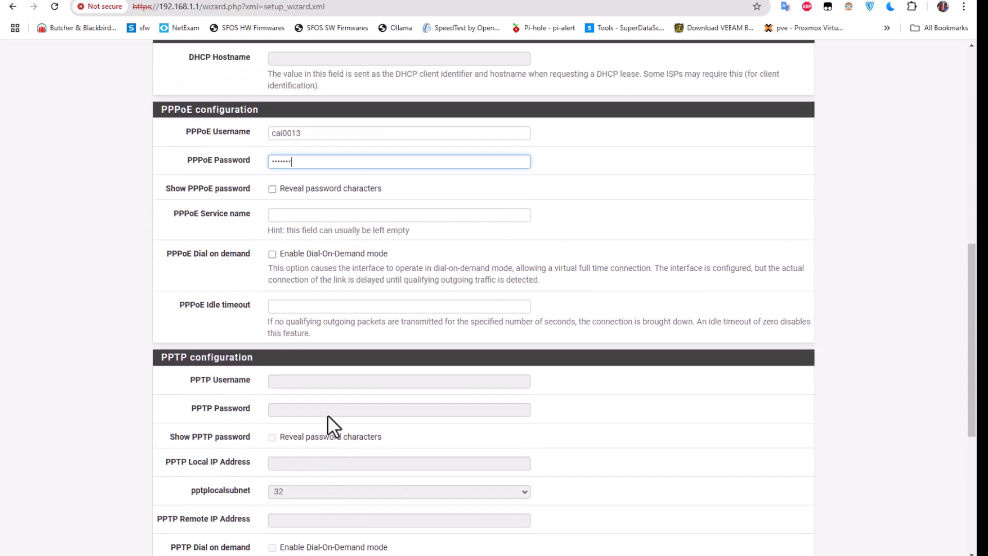
scroll(327, 415, up, 2)
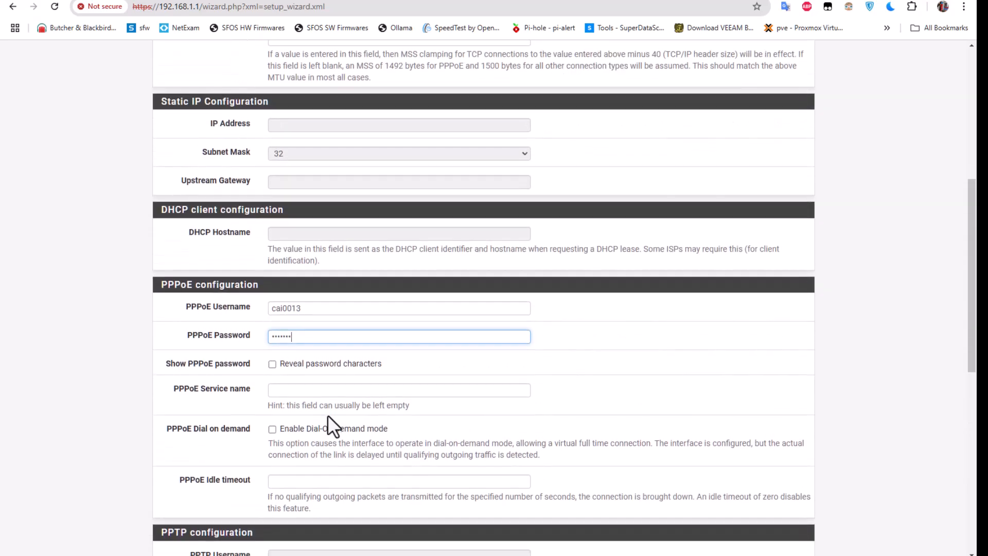
scroll(327, 414, up, 2)
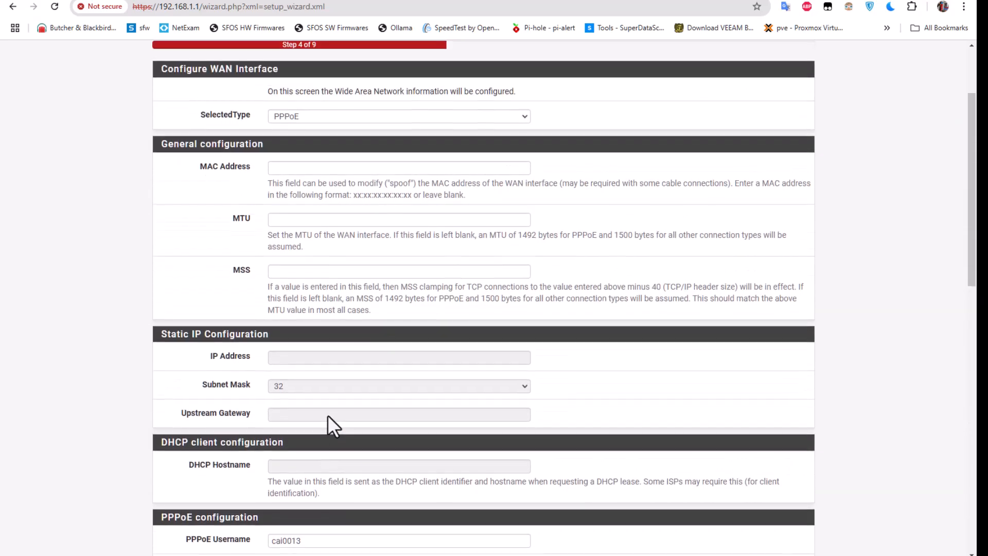
scroll(327, 415, down, 3)
scroll(328, 415, down, 5)
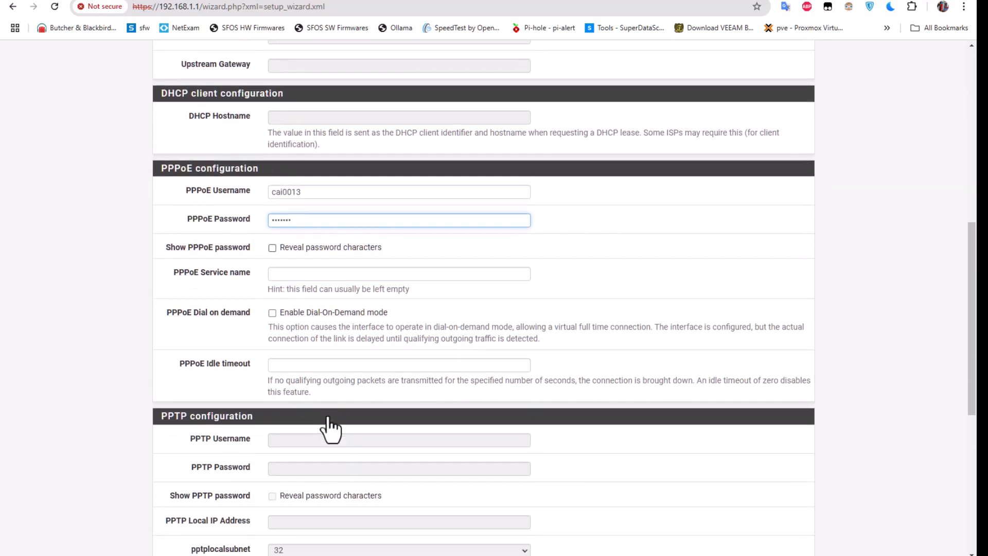
scroll(327, 415, down, 5)
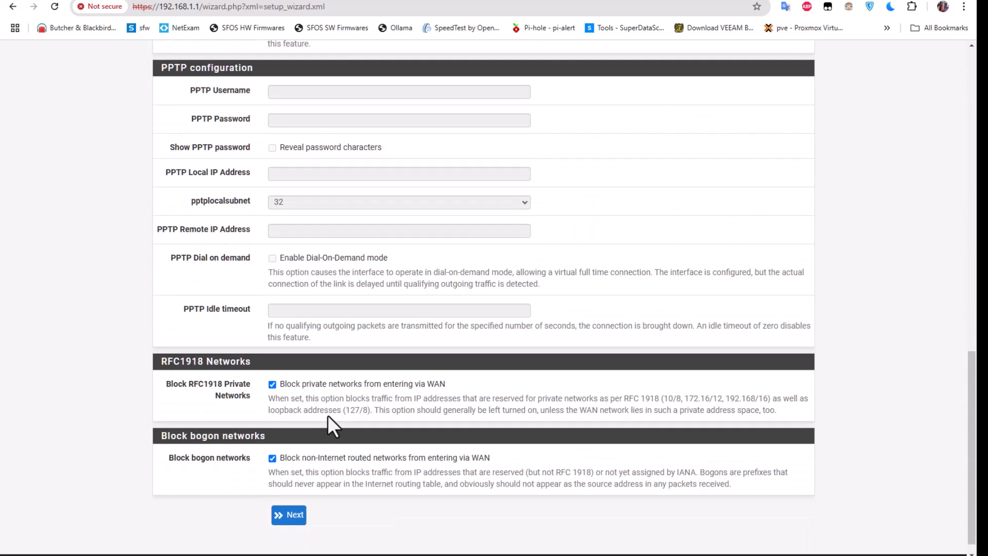
scroll(327, 414, up, 2)
scroll(327, 415, down, 2)
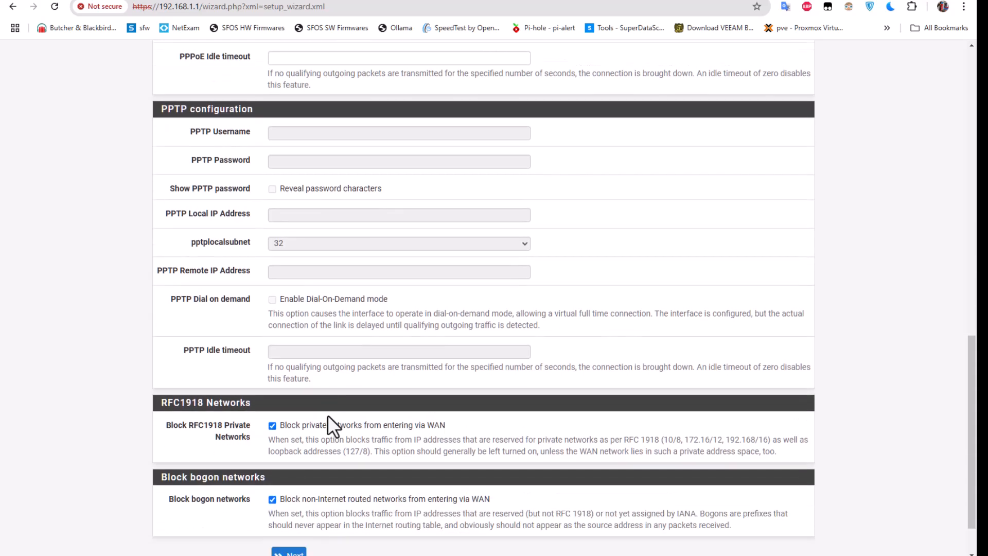
Submit the WAN page, dismiss Chrome's password warning, and accept LAN 192.168.1.1/24.
click(289, 499)
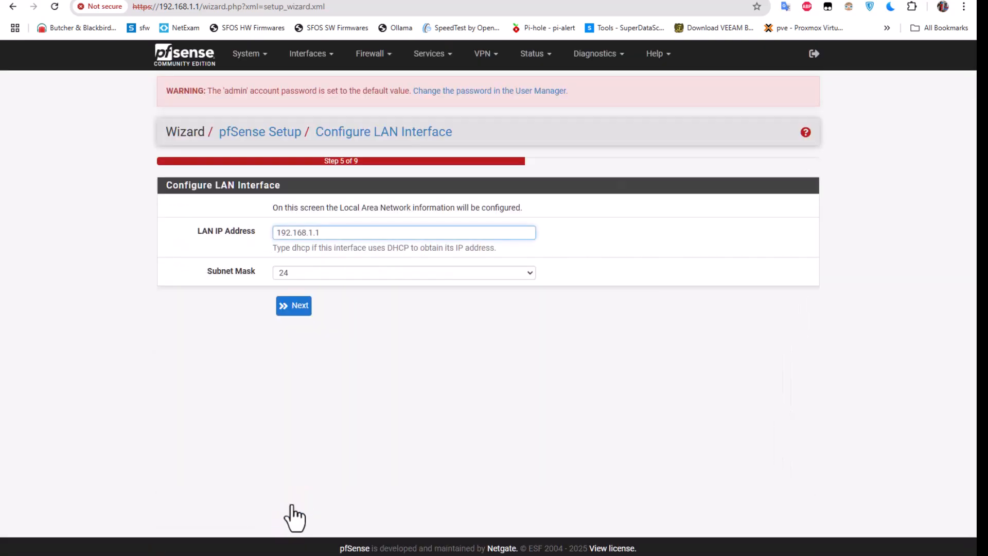
click(588, 169)
click(276, 235)
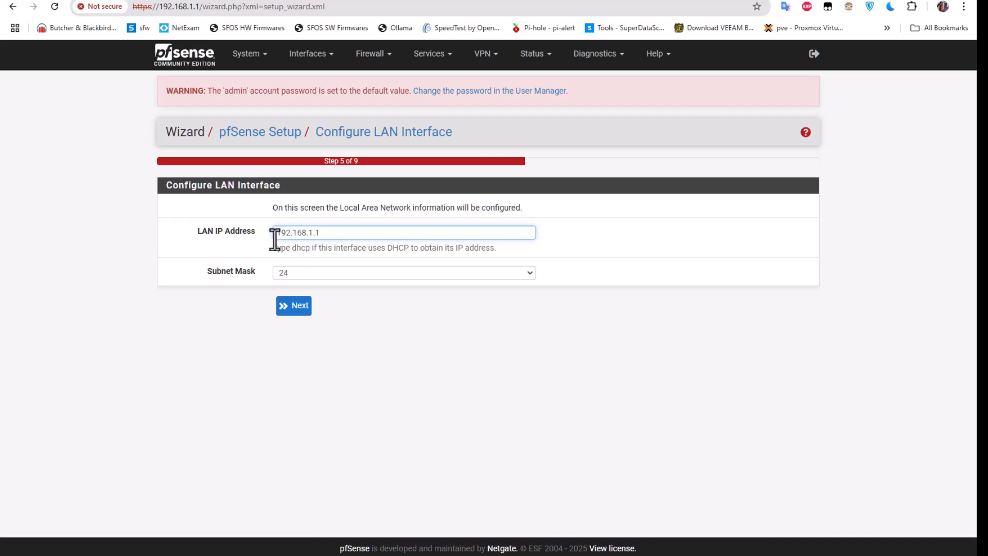
click(300, 309)
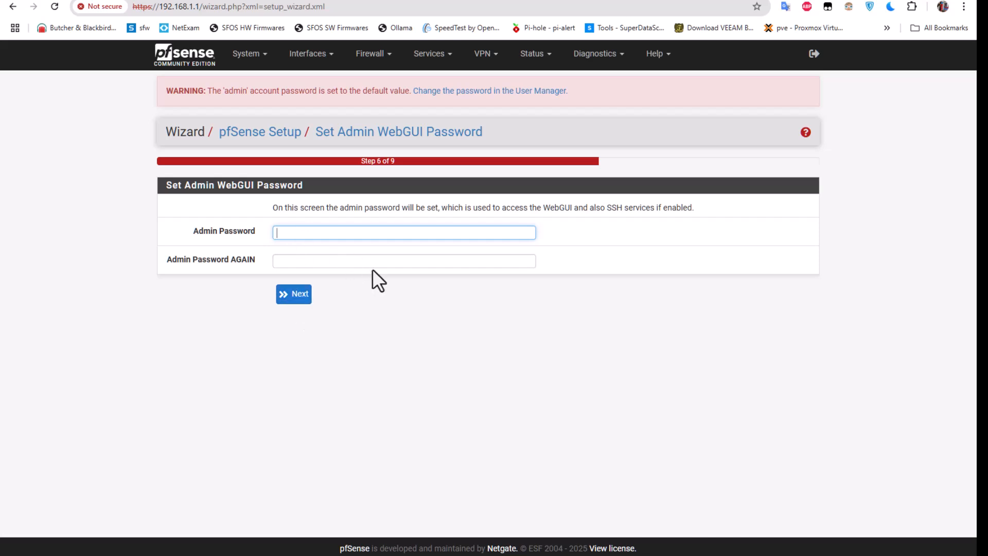
Enter a new admin WebGUI password and its confirmation, then submit.
text(••••••••••••••)
click(322, 260)
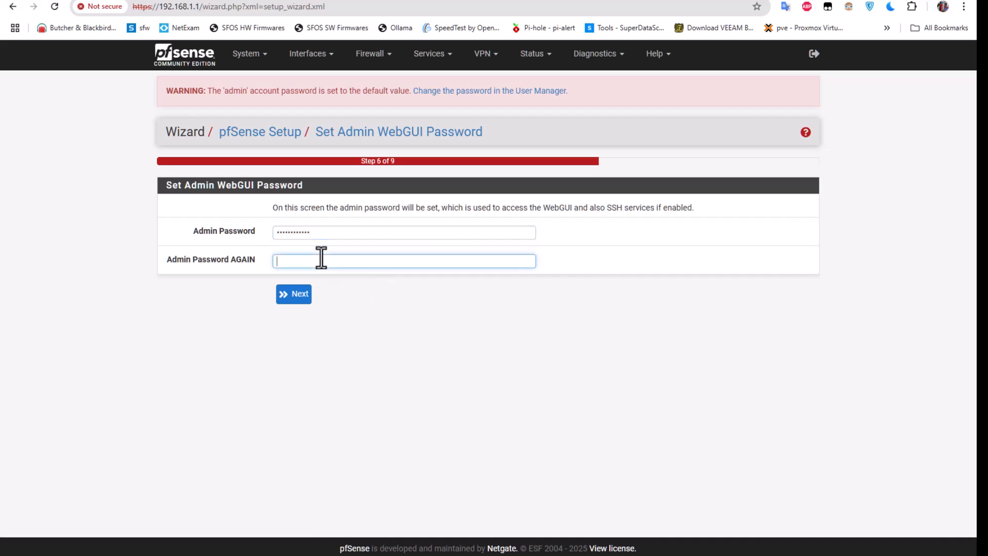
text(••••••••)
click(304, 297)
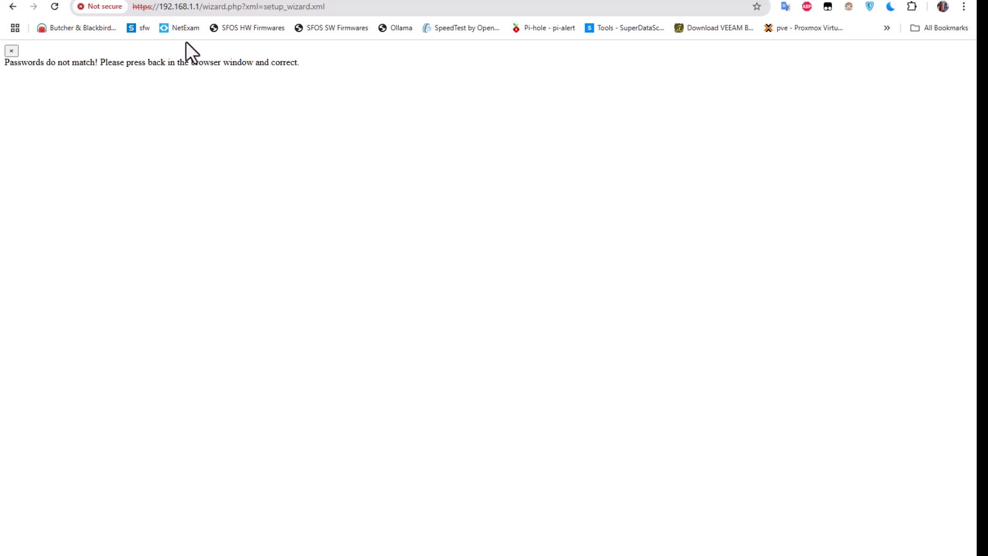
Recover the password step after the mismatch error by going back and resubmitting the form.
click(54, 6)
click(532, 103)
click(13, 6)
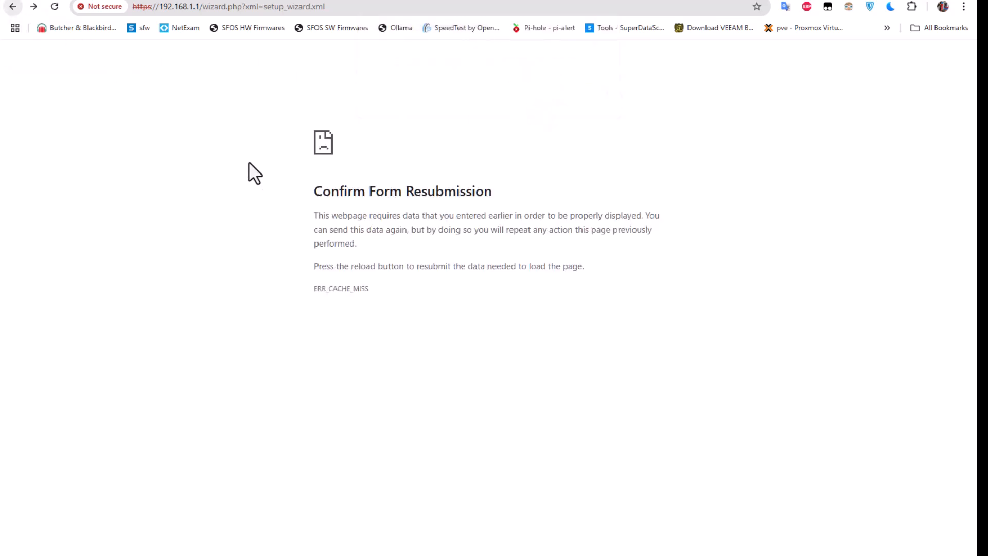
click(54, 8)
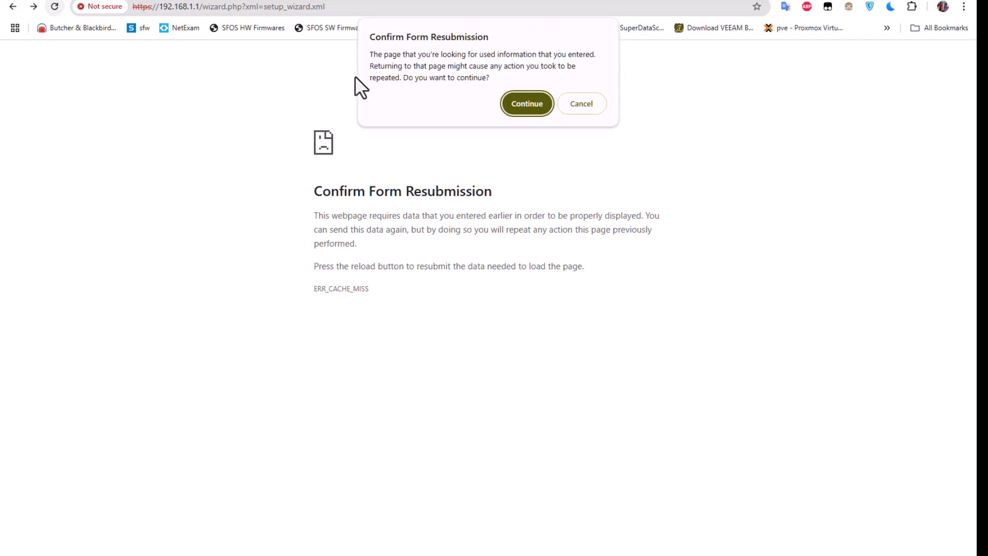
click(532, 105)
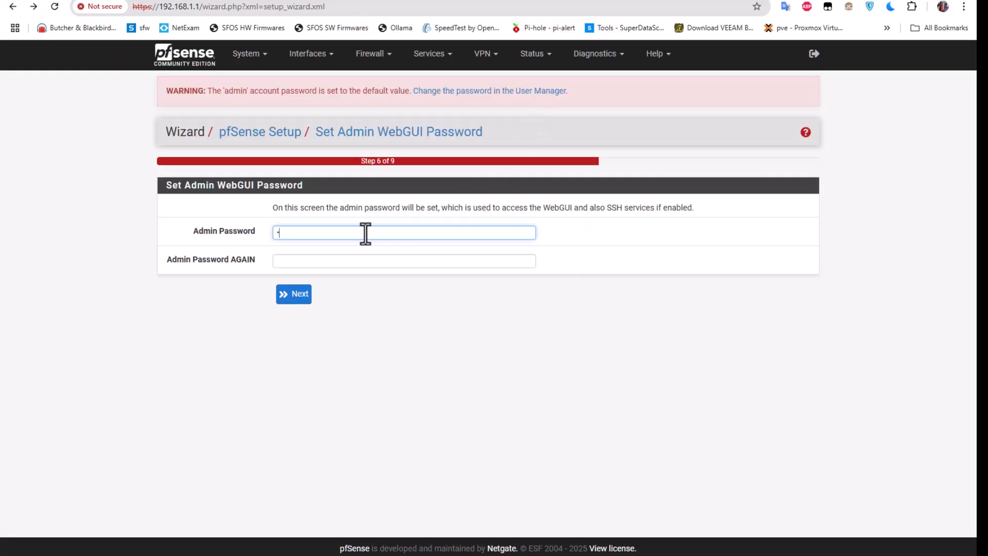
Re-enter matching admin passwords in both fields and submit.
text(••••••••••••)
click(346, 261)
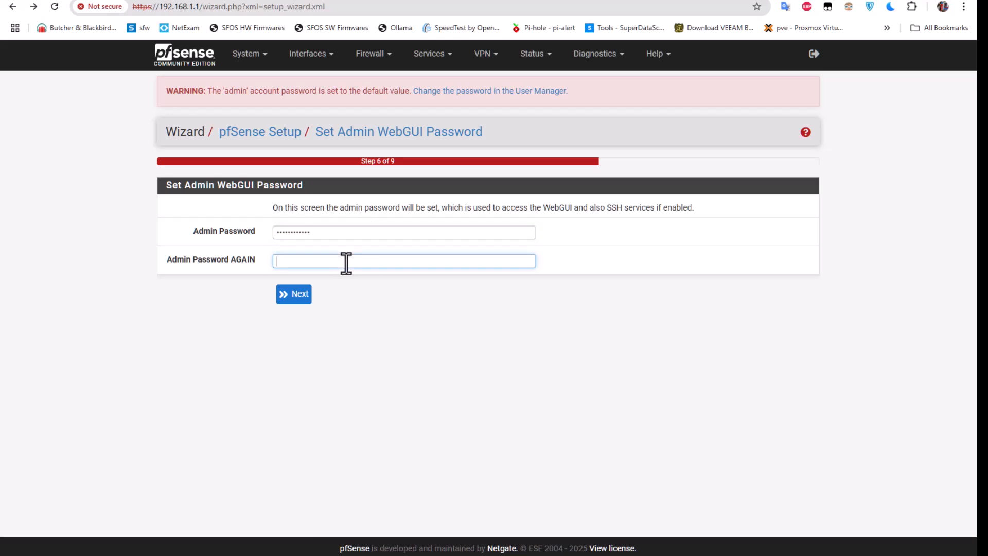
text(•••••••)
click(300, 301)
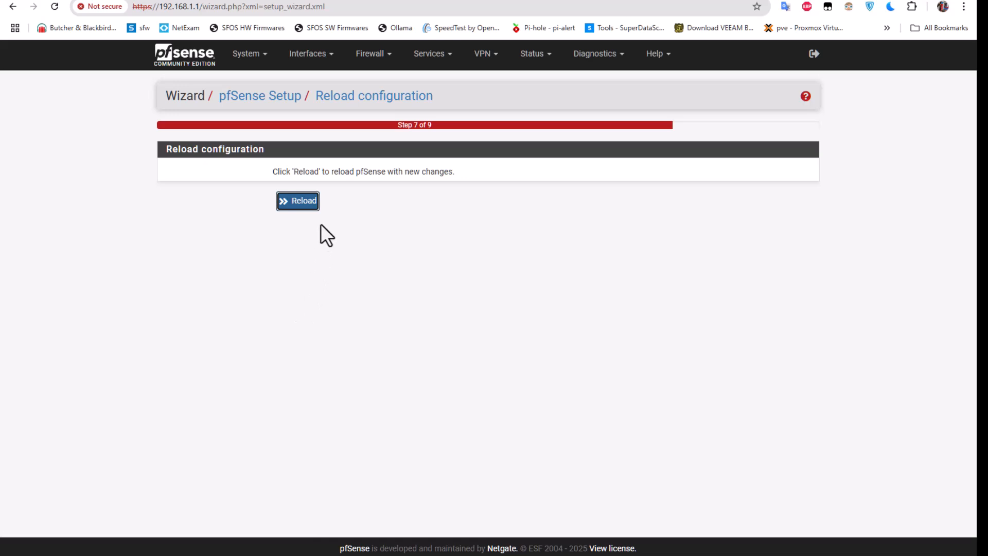
Reload pfSense with the new configuration and finish the wizard at Step 9.
click(302, 203)
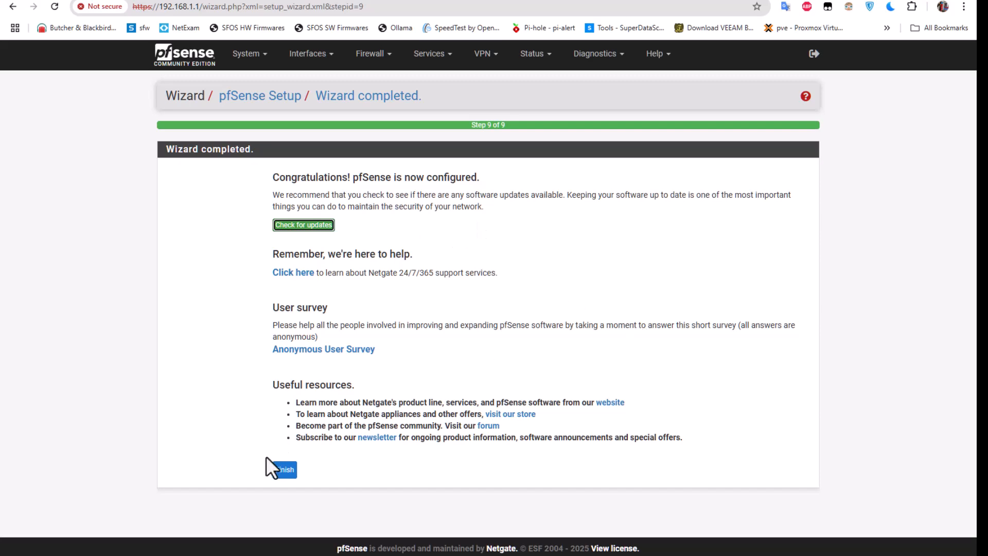
click(285, 470)
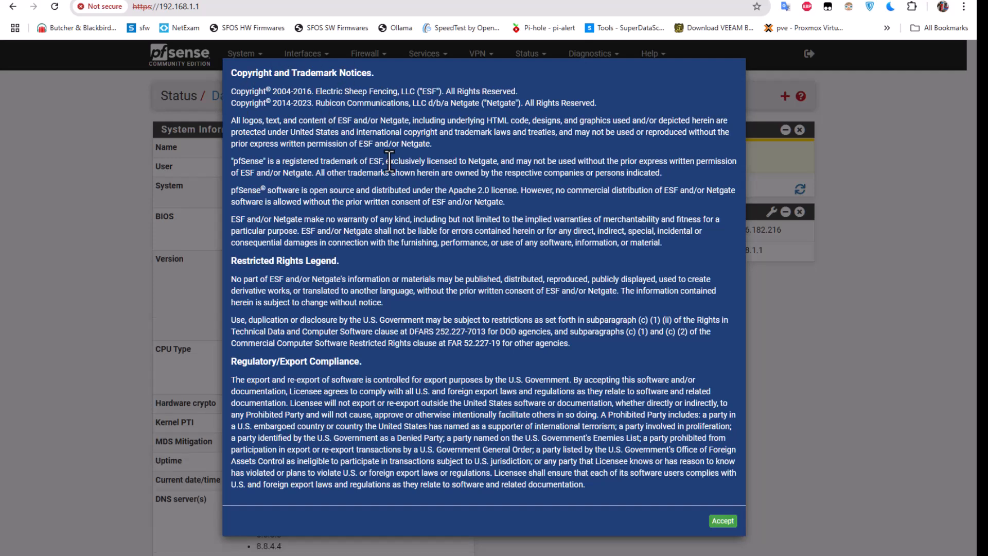
Accept the copyright notice and close the Thank you survey message.
click(724, 522)
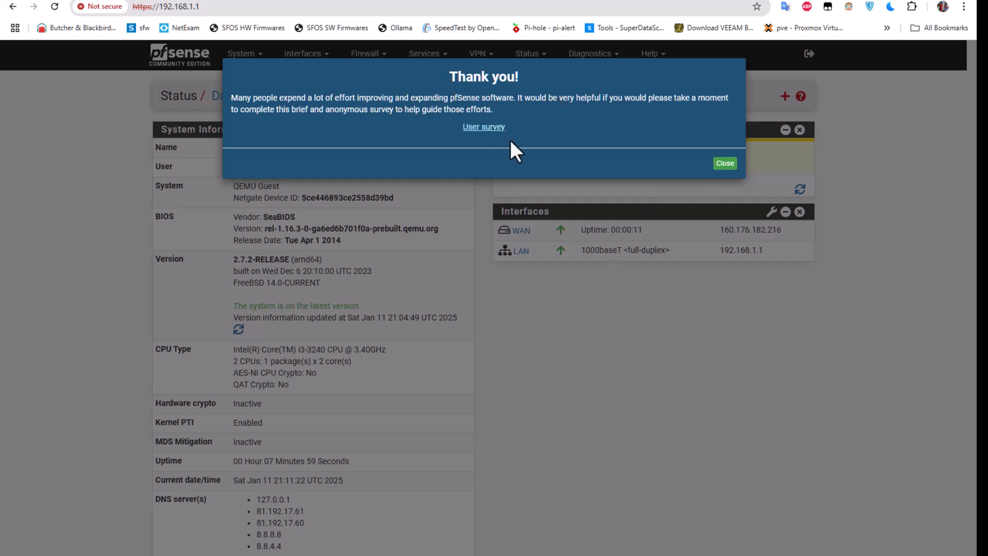
click(726, 165)
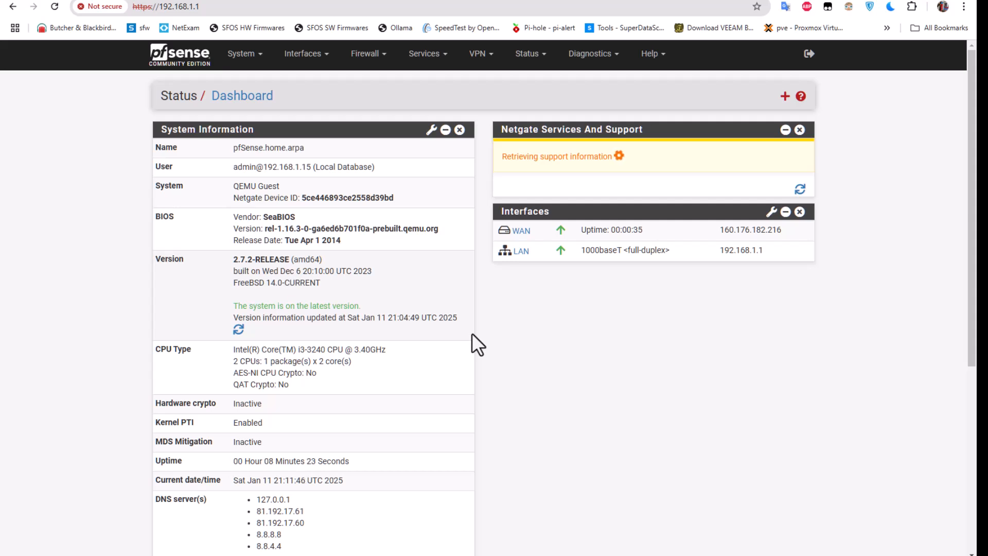
click(247, 55)
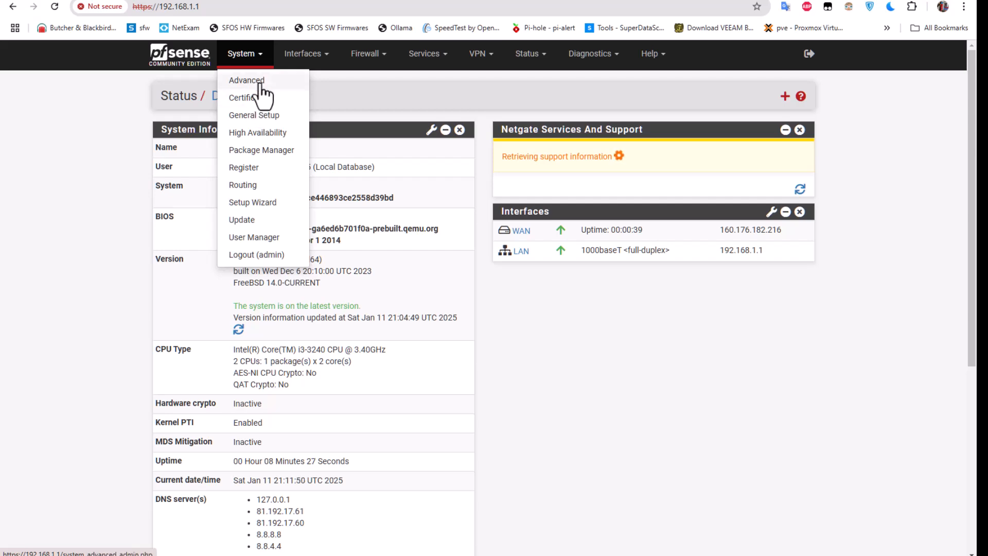
In General Setup, change Dashboard Columns from 2 to 3.
click(263, 116)
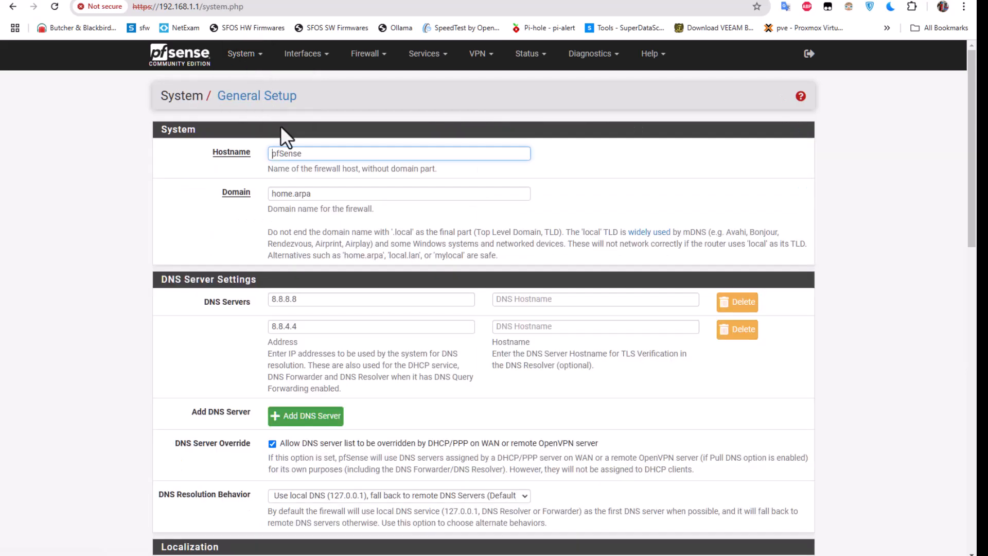
scroll(395, 371, down, 3)
scroll(394, 369, down, 4)
scroll(392, 370, down, 1)
double_click(274, 380)
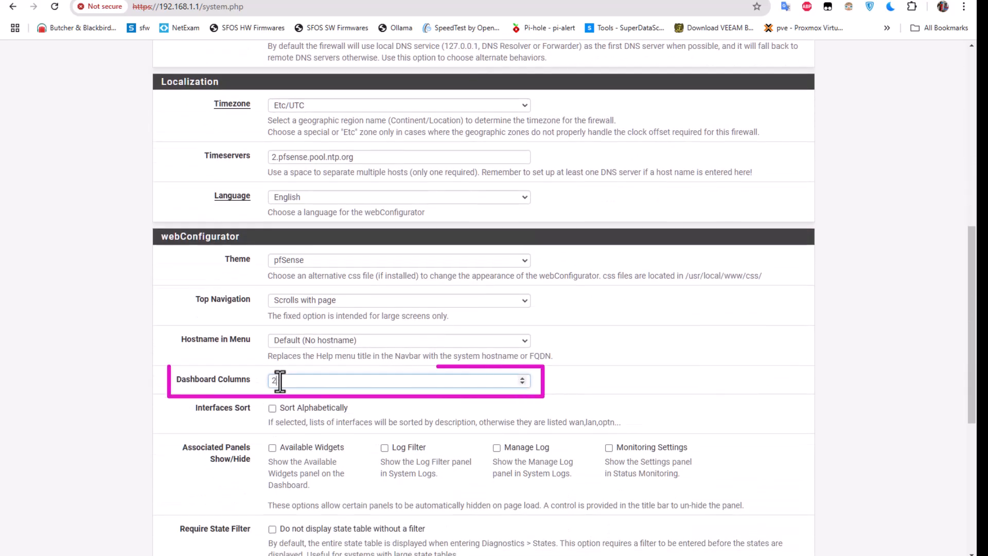
text(3)
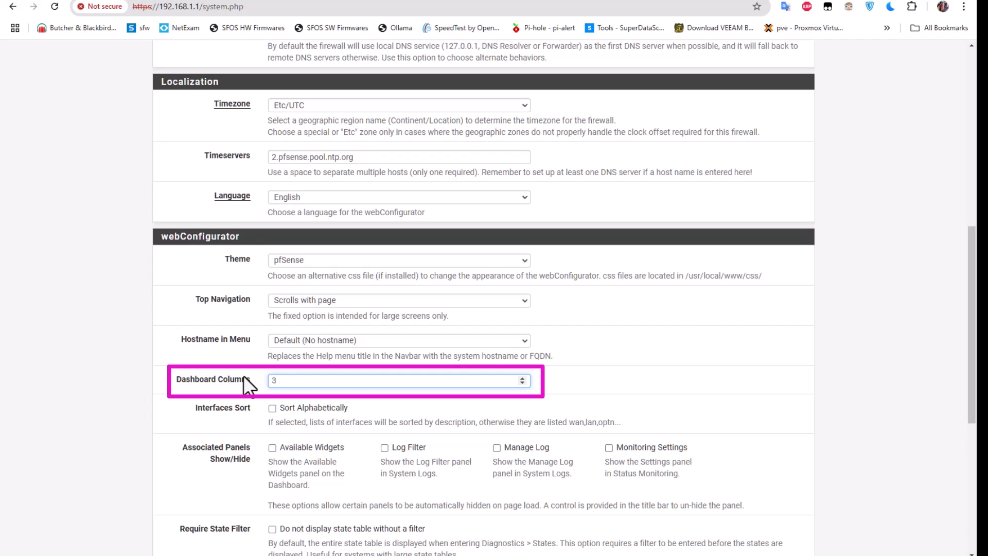
Keep the login page colour at Dark Blue, save General Setup, and return to the dashboard.
scroll(243, 375, down, 3)
scroll(242, 375, down, 3)
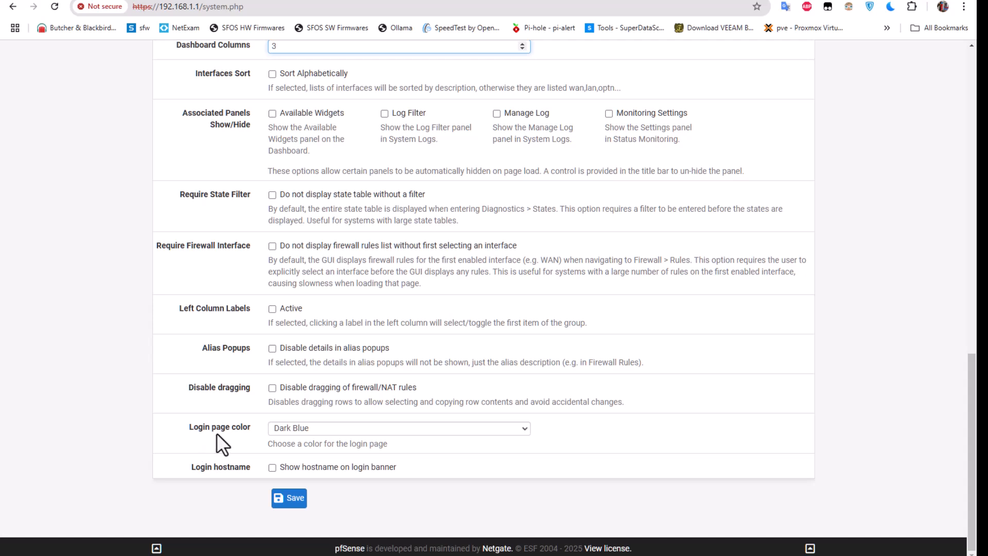
click(313, 430)
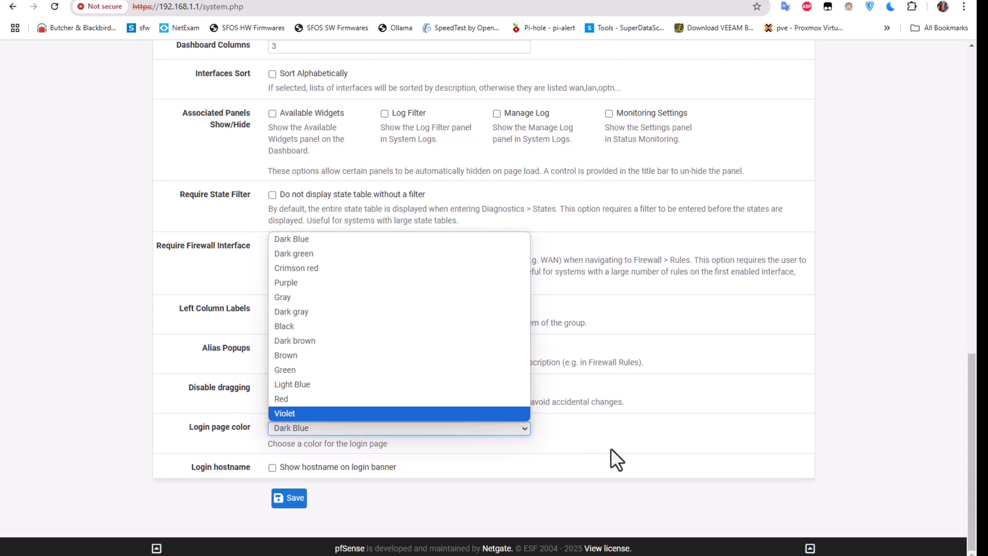
click(619, 461)
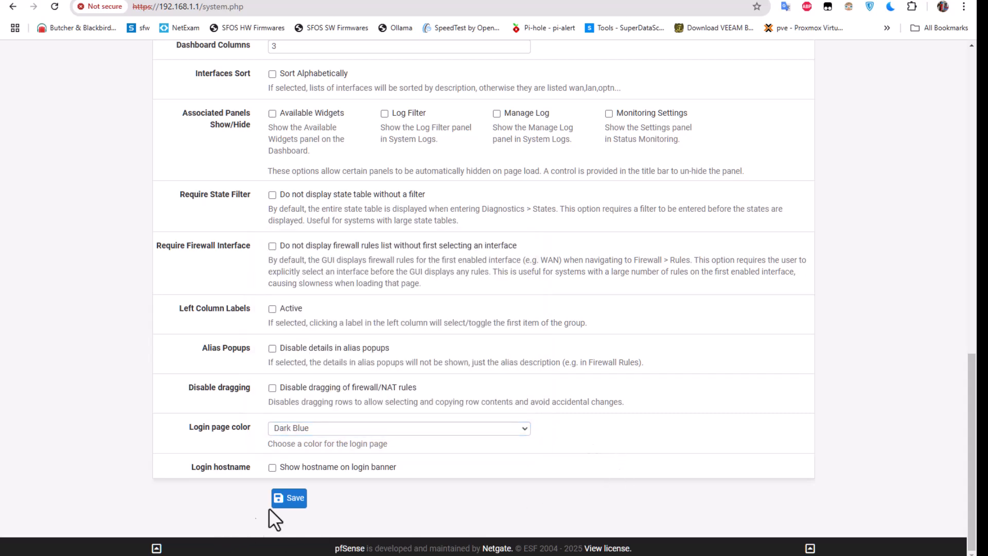
click(284, 504)
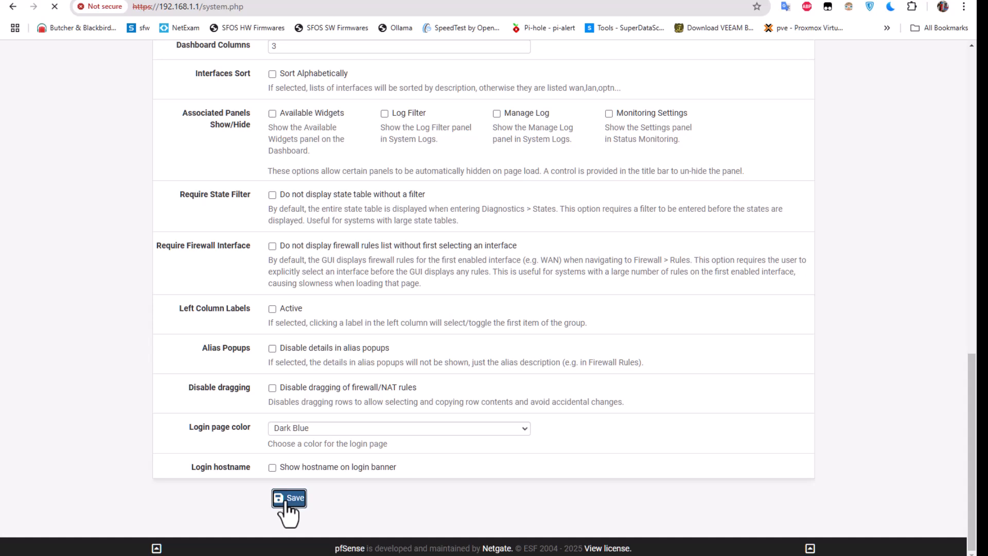
click(274, 10)
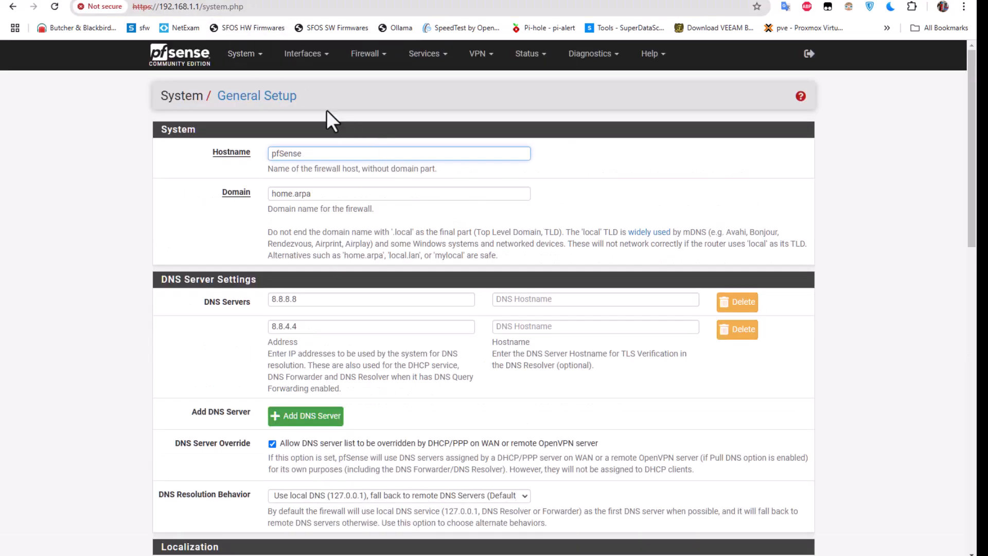
click(188, 57)
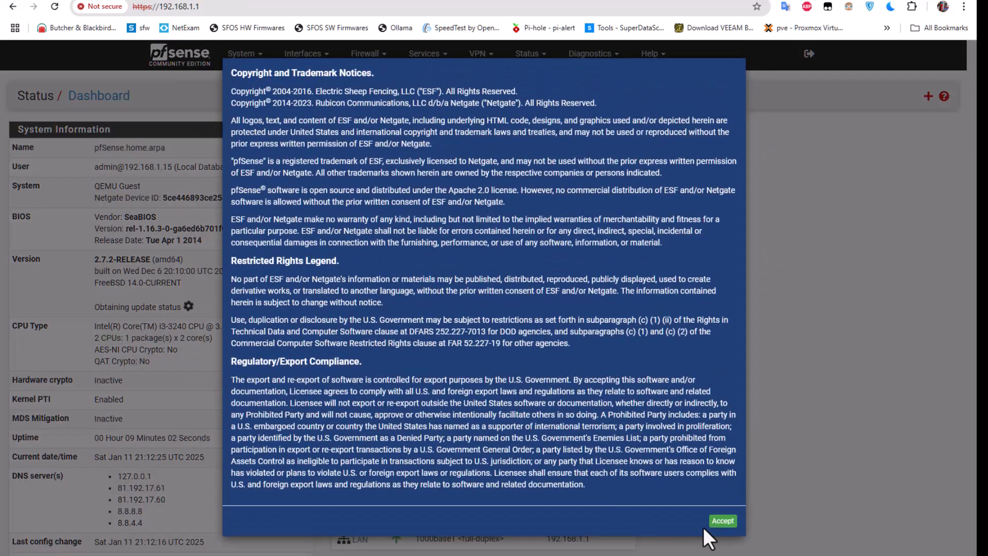
click(722, 521)
click(725, 175)
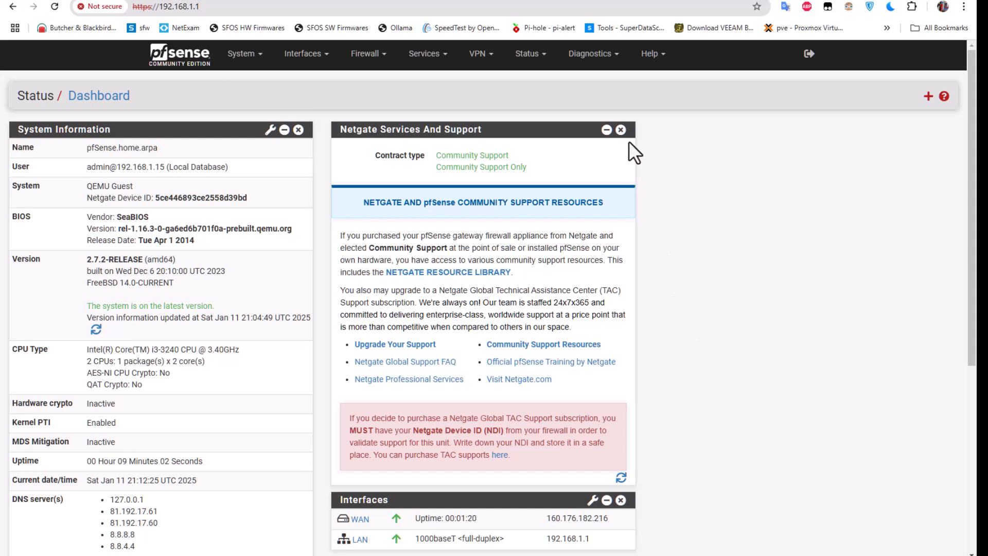
click(620, 130)
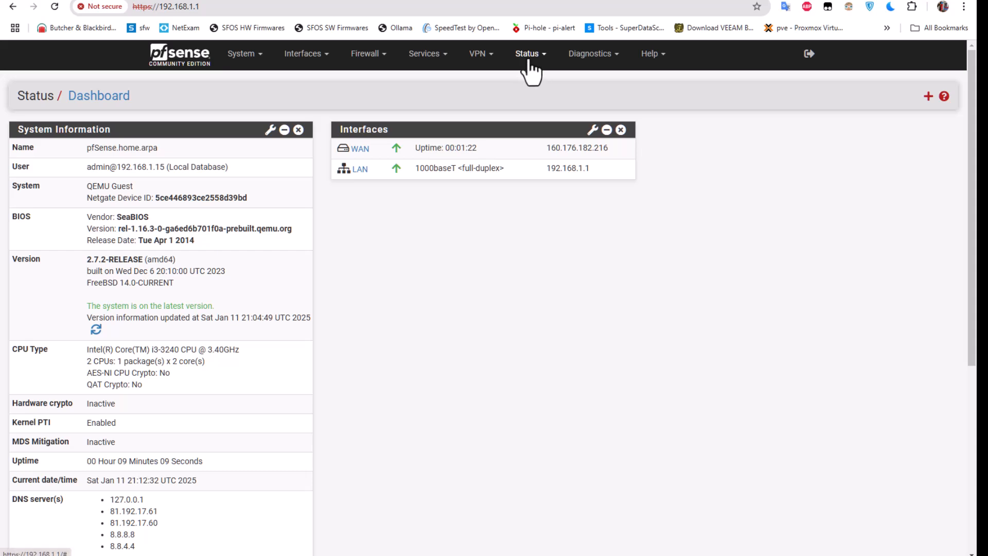
click(926, 98)
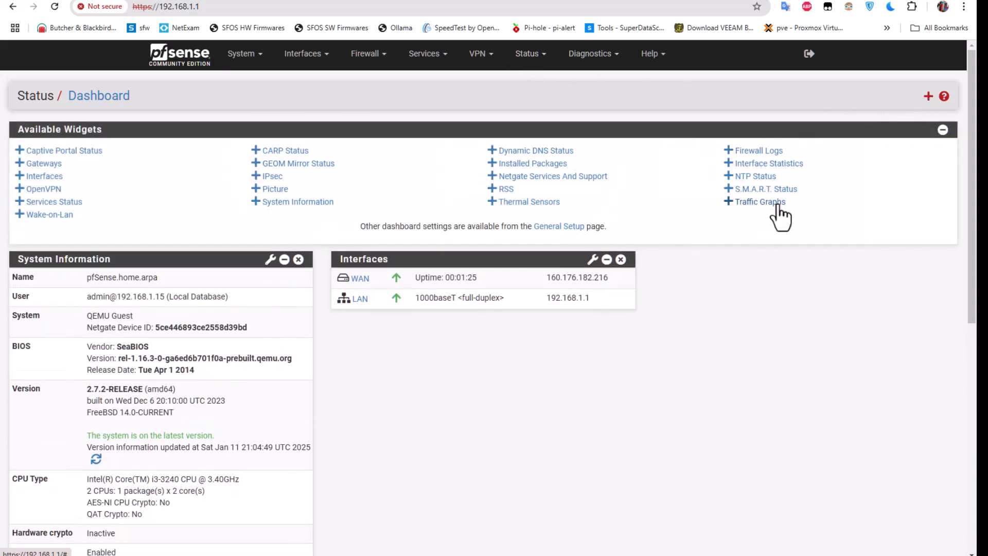
click(748, 204)
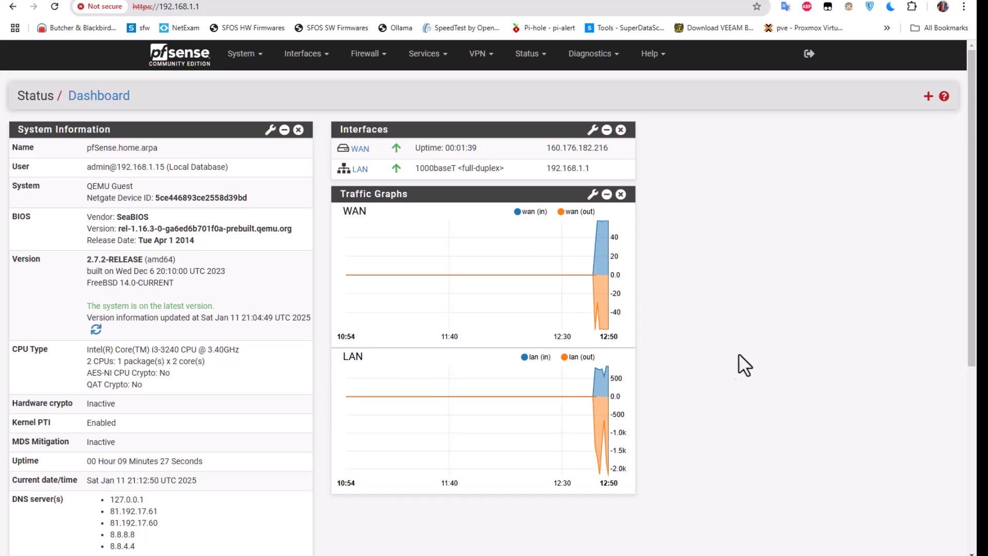
scroll(732, 365, down, 5)
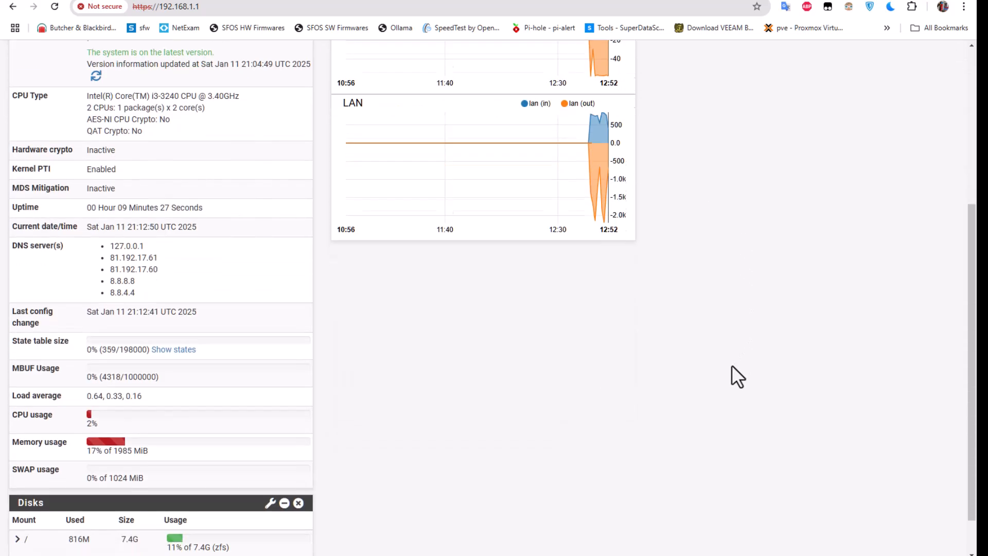
scroll(957, 202, up, 4)
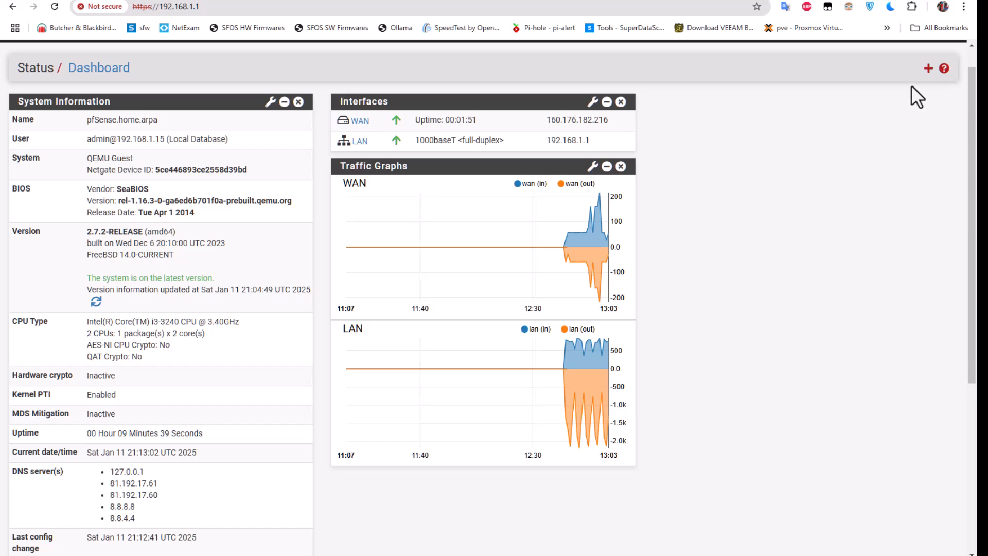
Add the Gateways widget from Available Widgets to the dashboard.
click(928, 68)
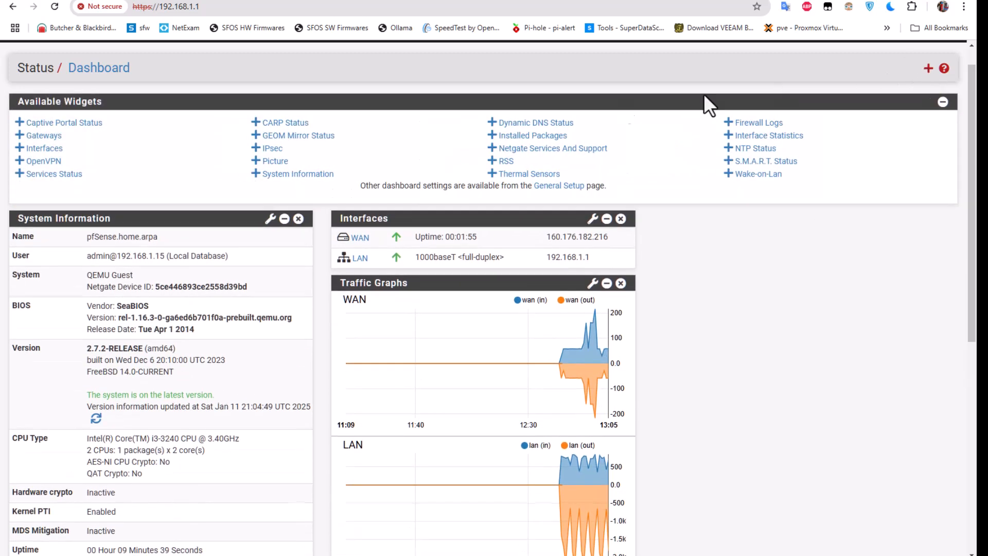
click(37, 135)
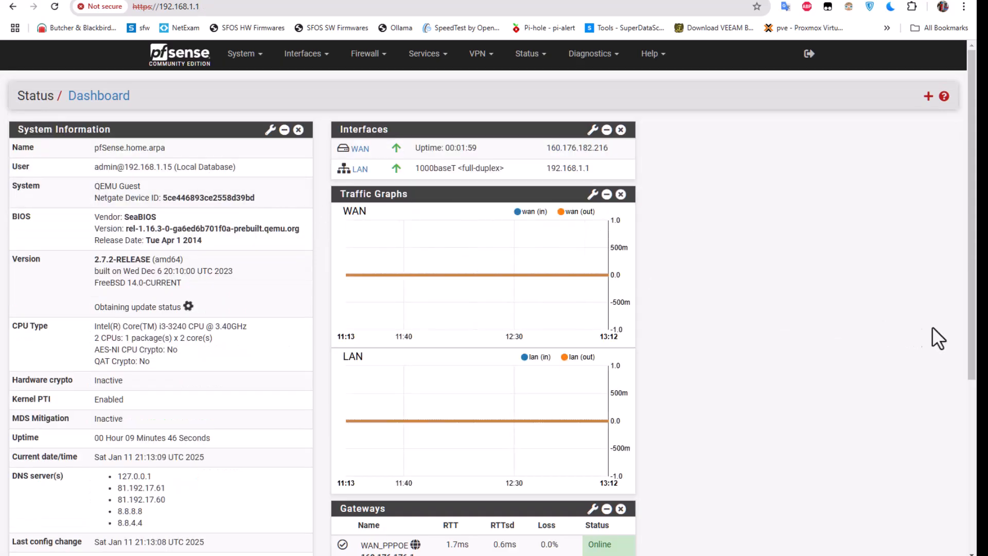
drag(971, 311, 969, 360)
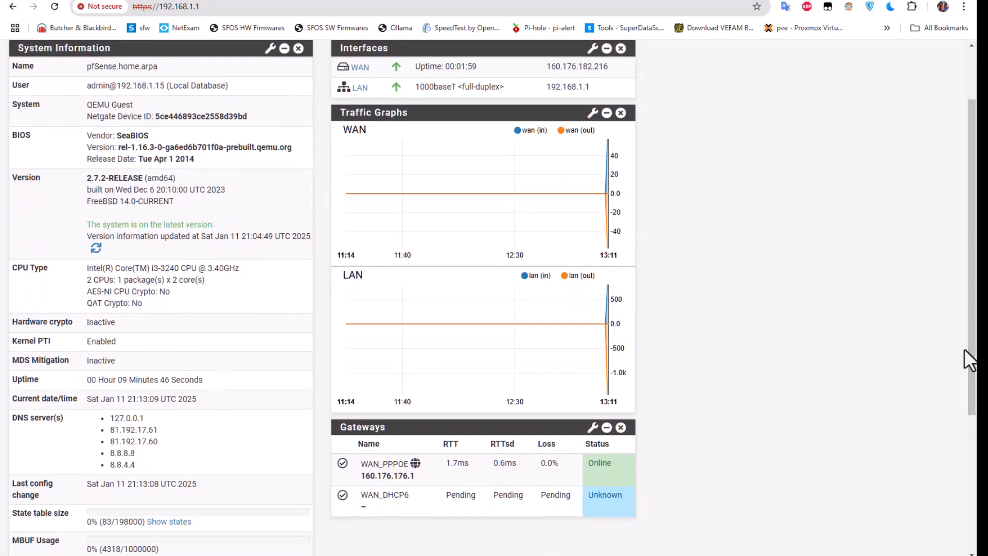
Zoom the browser out to 90% to see WAN_PPPOE online in the Gateways widget.
key(ctrl+minus)
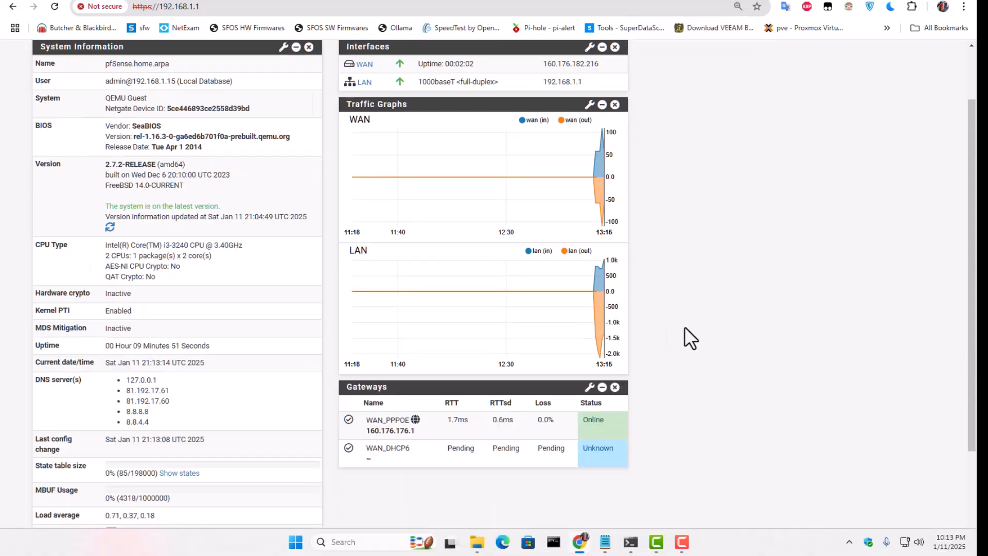
mouse_move(561, 345)
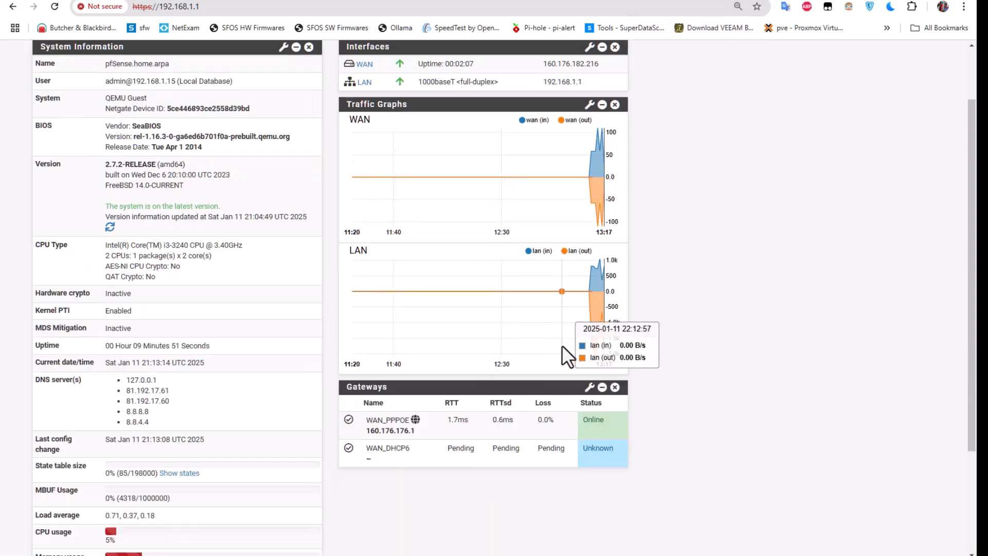
scroll(561, 344, up, 2)
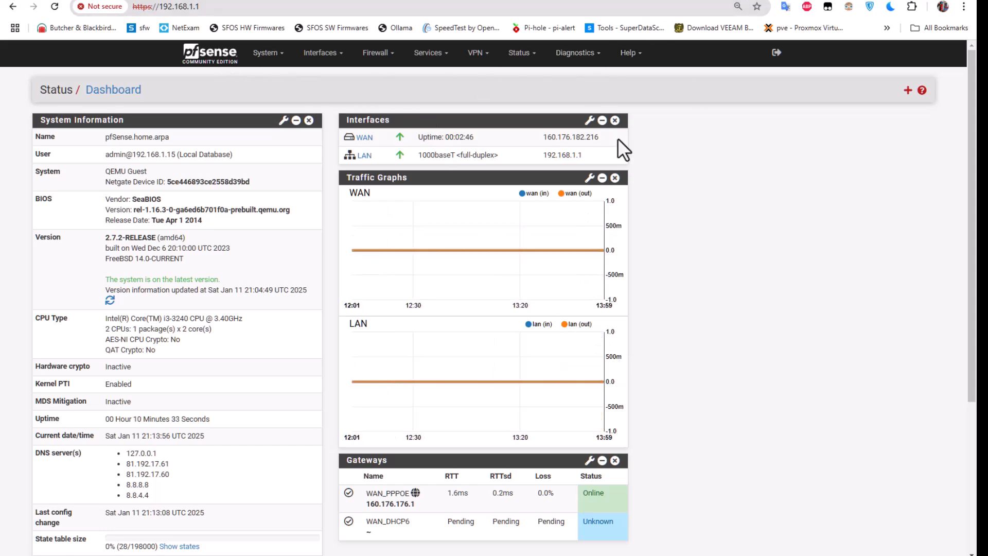
mouse_move(539, 390)
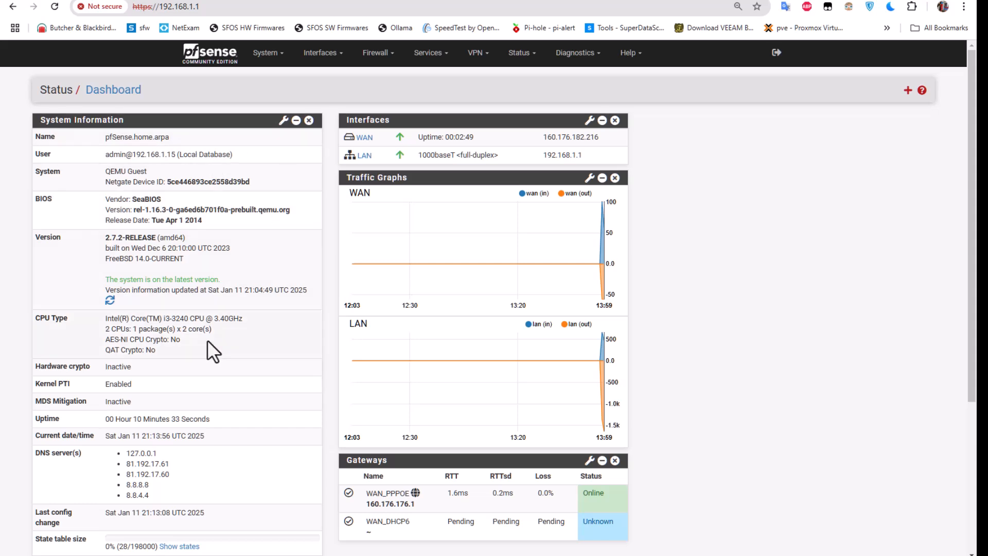
mouse_move(549, 347)
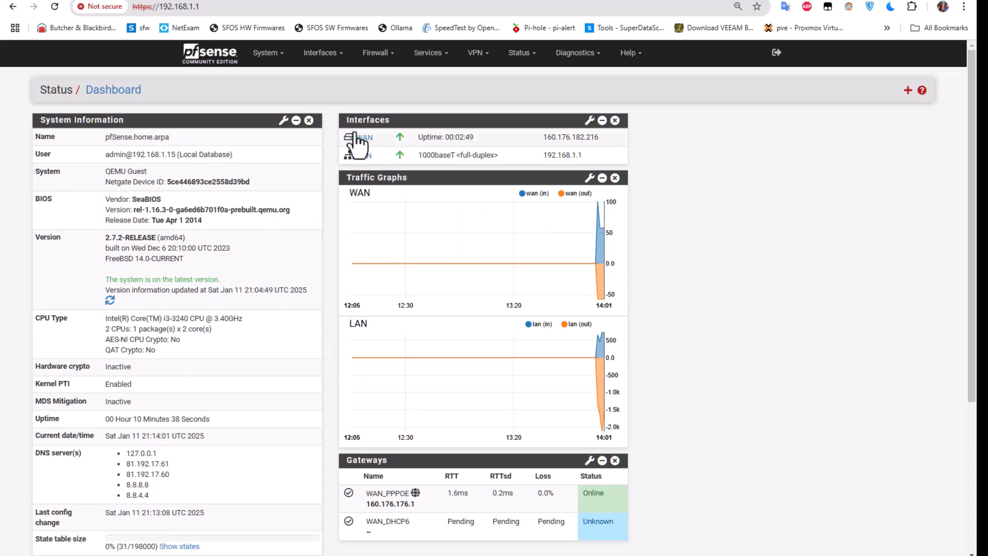
Set the webConfigurator Theme in System > General Setup to pfSense-dark and save.
click(268, 56)
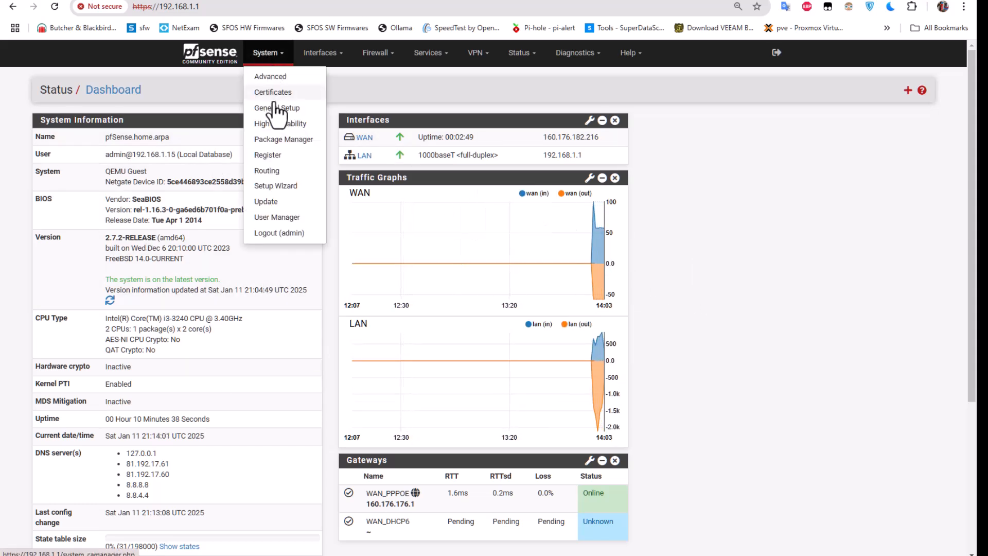
click(285, 109)
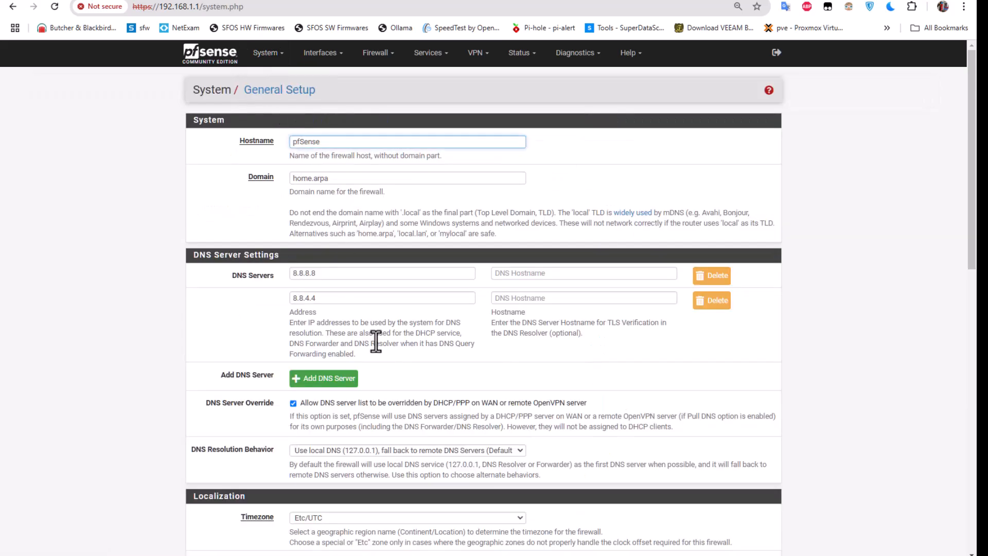
scroll(438, 354, down, 4)
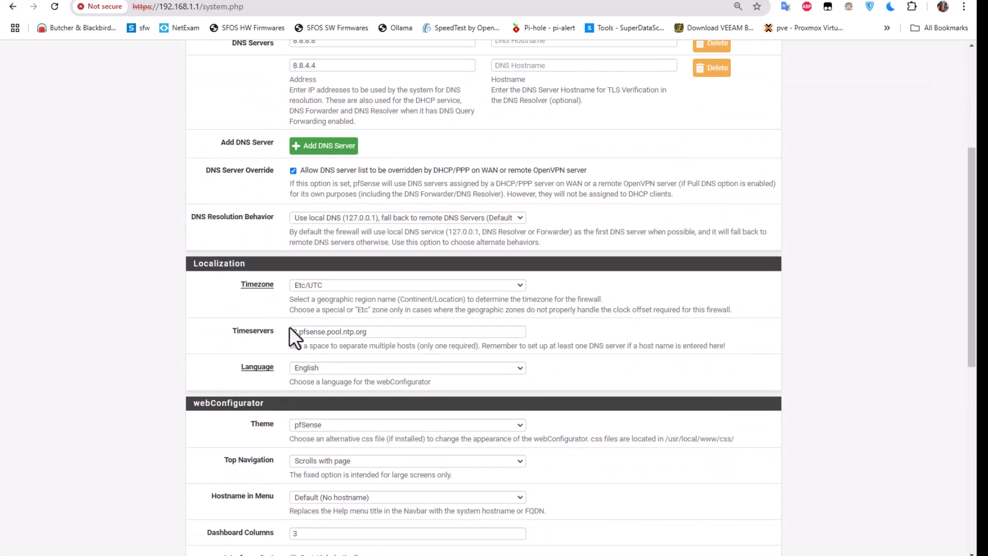
scroll(381, 356, down, 1)
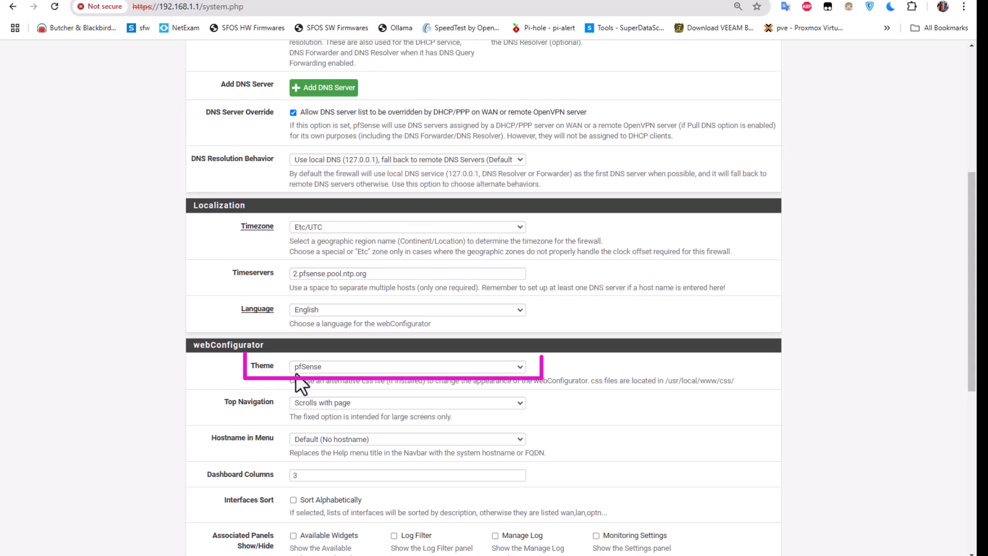
click(518, 369)
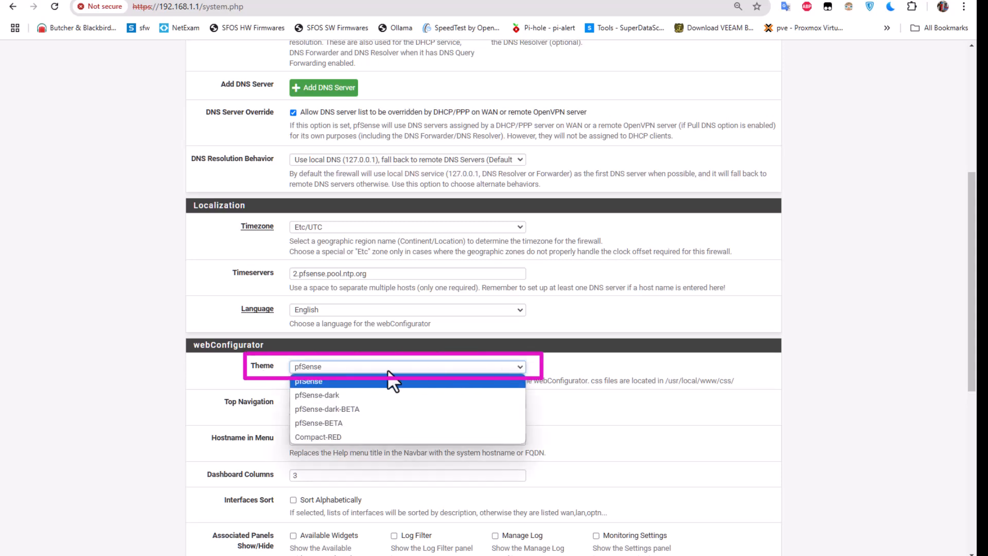
click(307, 394)
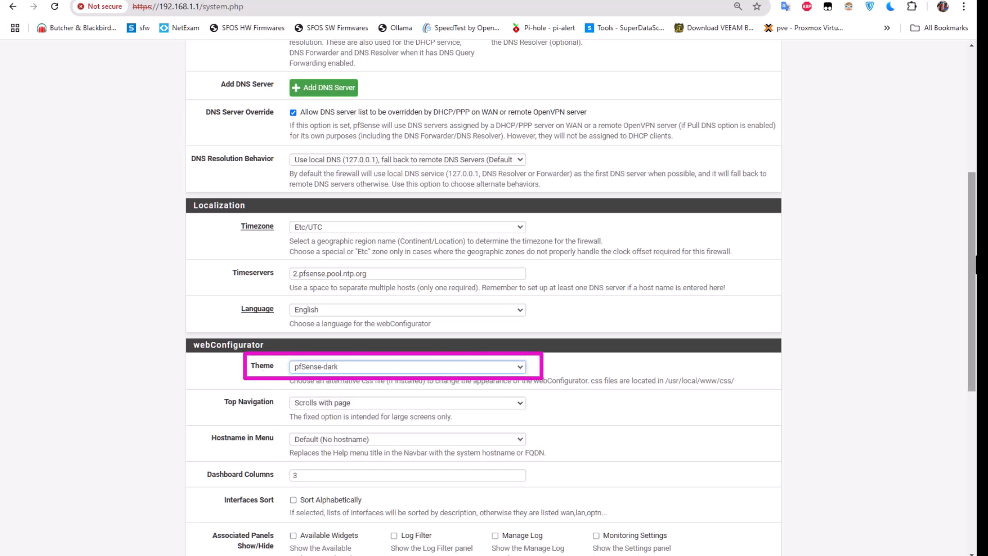
scroll(396, 523, down, 7)
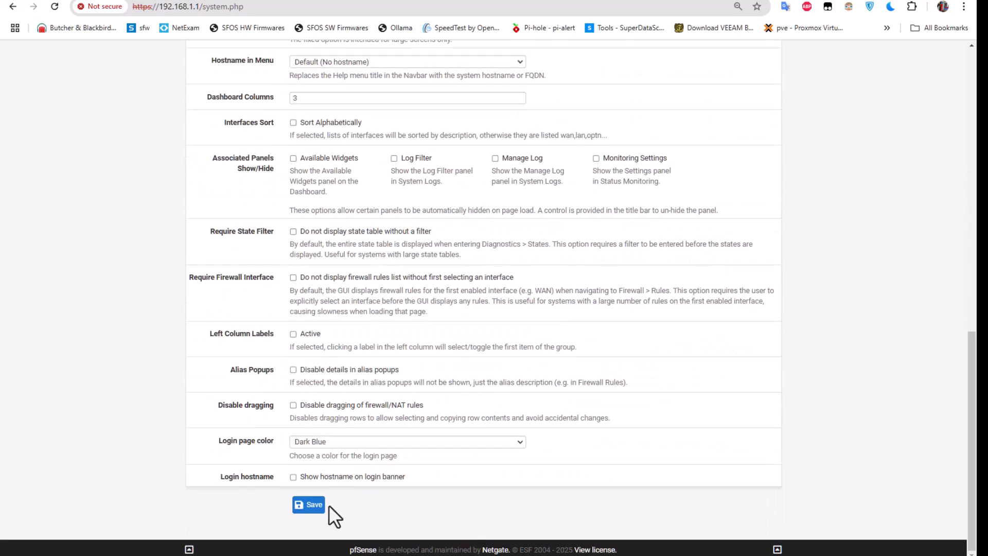
click(308, 505)
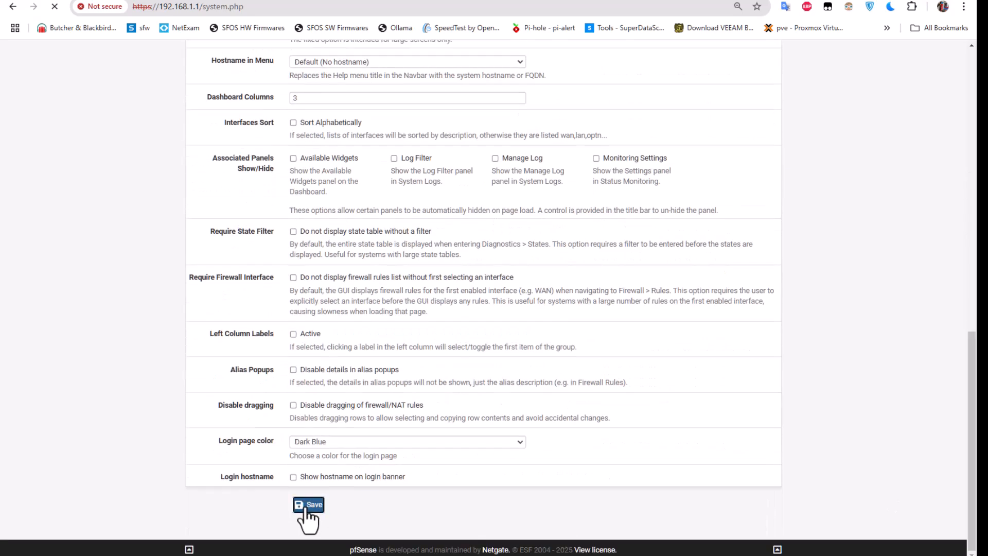
click(284, 10)
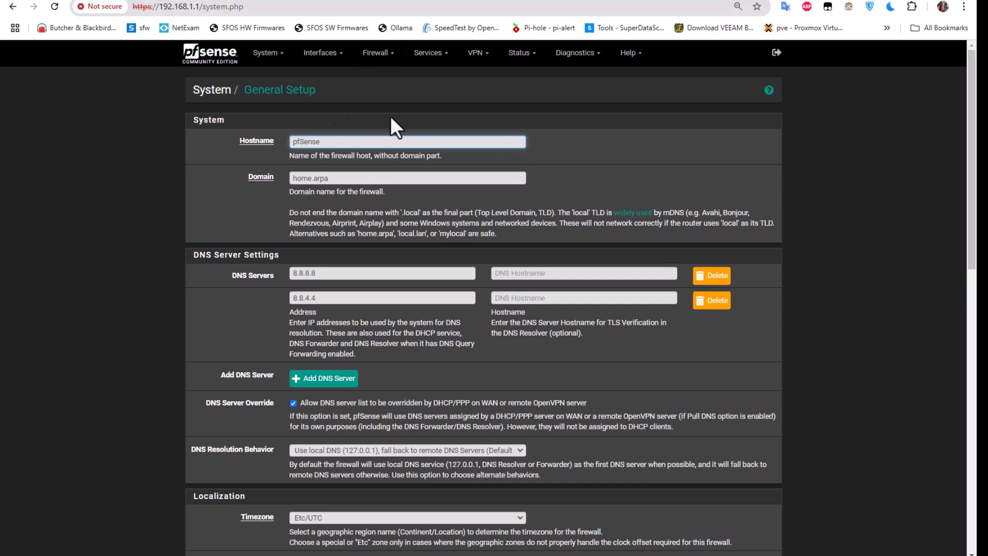
Go back to the dashboard and drag the Gateways widget to the top of the right column.
click(215, 56)
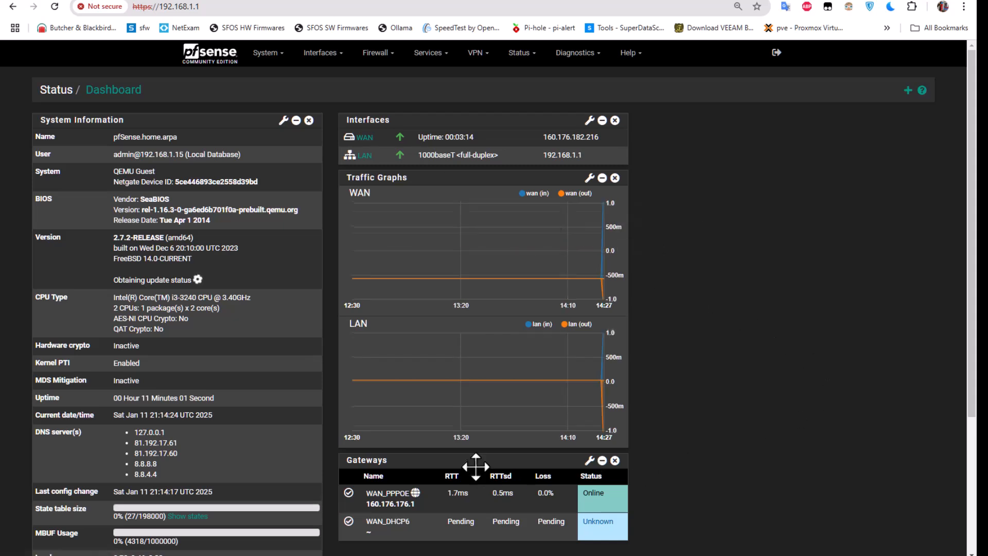
drag(477, 461, 771, 114)
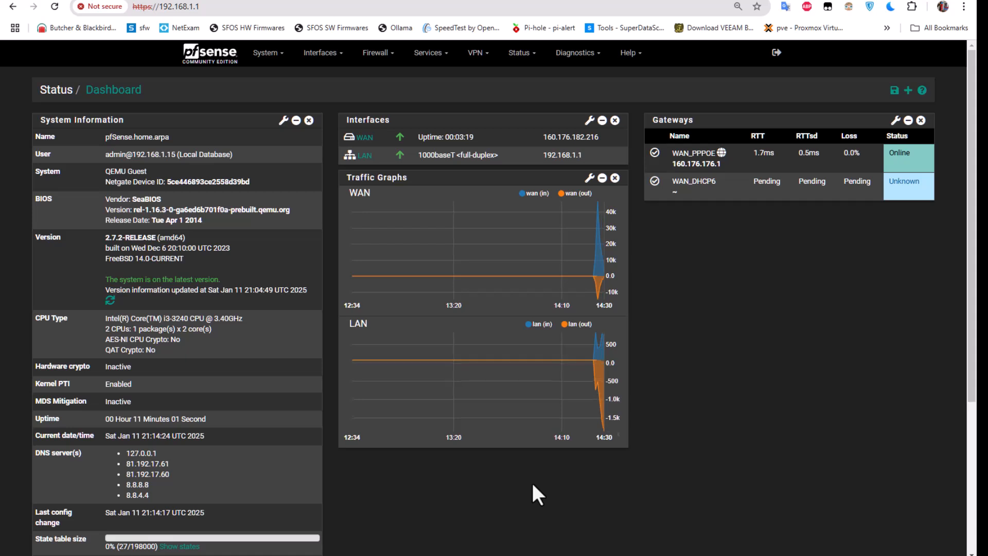